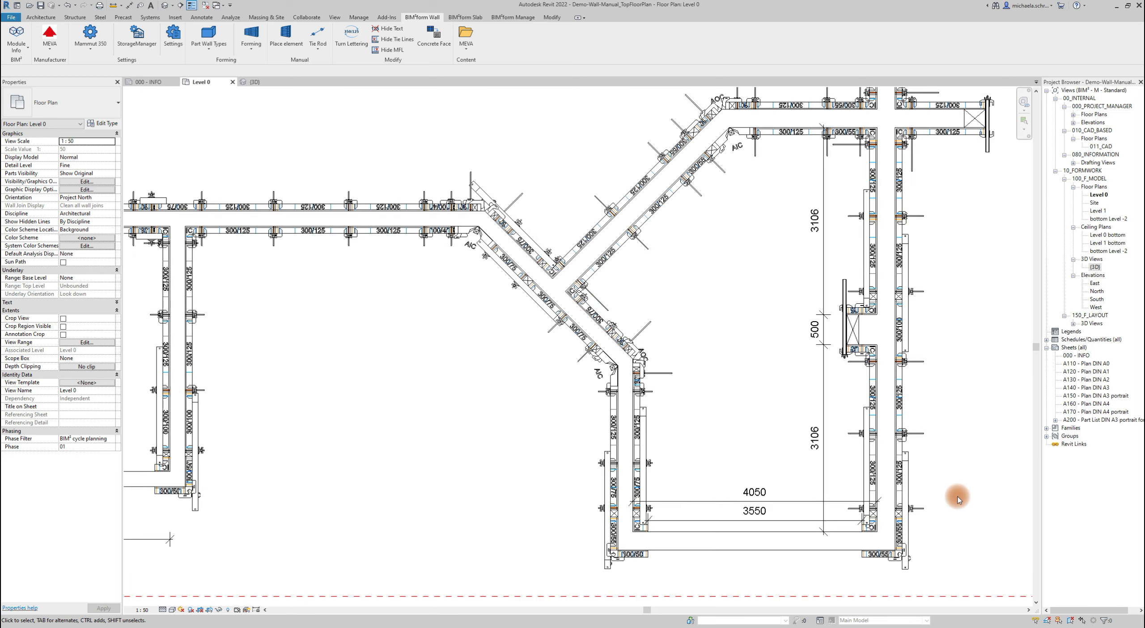
Place a horizontal, double-sided M350-350/250 element at the base of the unformed wall area between the 300/50 and 300/55 panels
{"action": "middle_click_drag", "start_coordinate": [887, 491], "coordinate": [868, 370]}
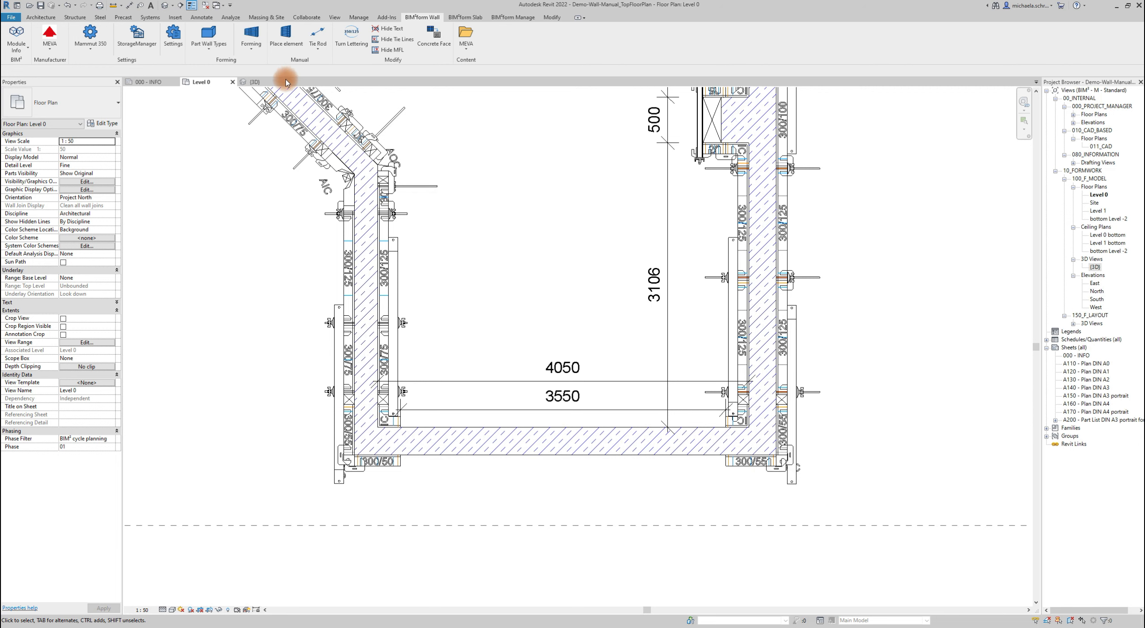
{"action": "left_click", "coordinate": [275, 89]}
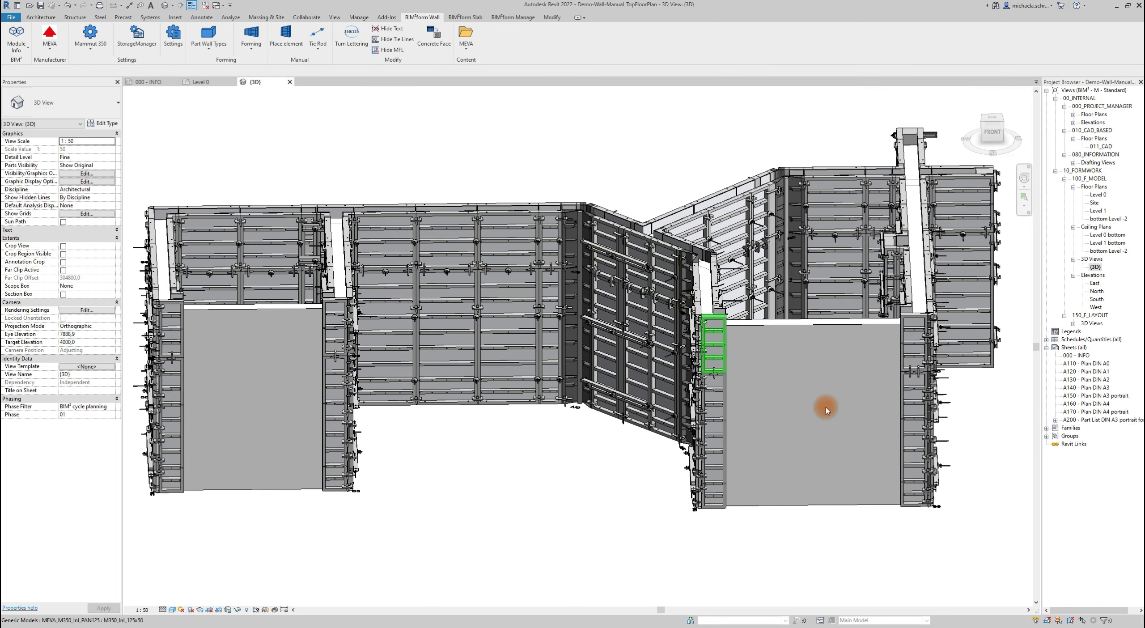
{"action": "left_click", "coordinate": [992, 135]}
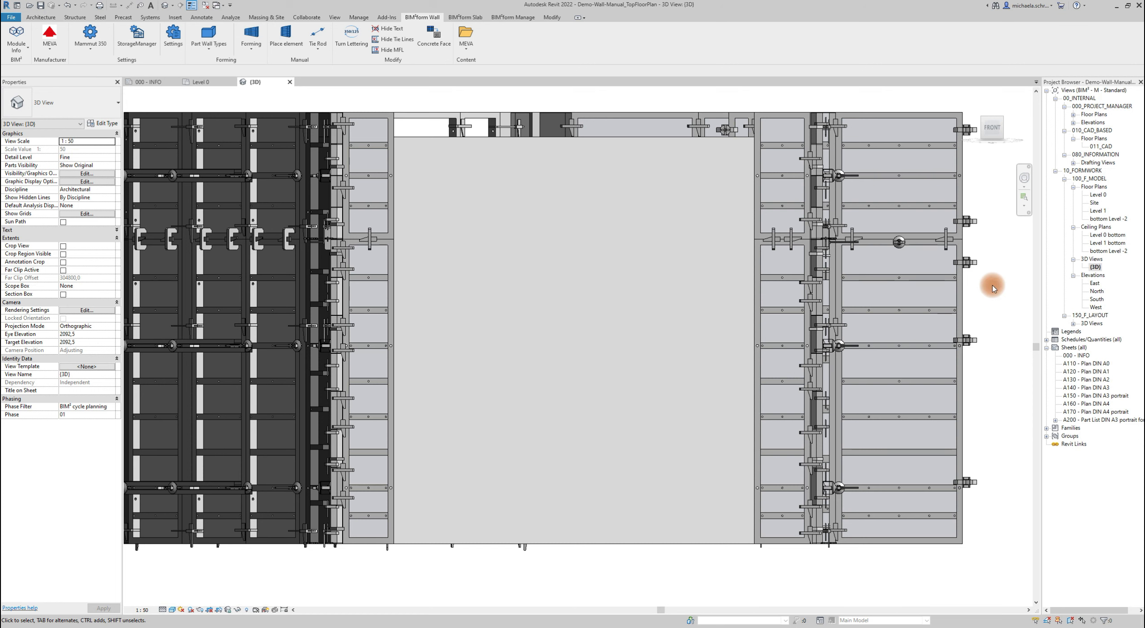
{"action": "left_click", "coordinate": [384, 333]}
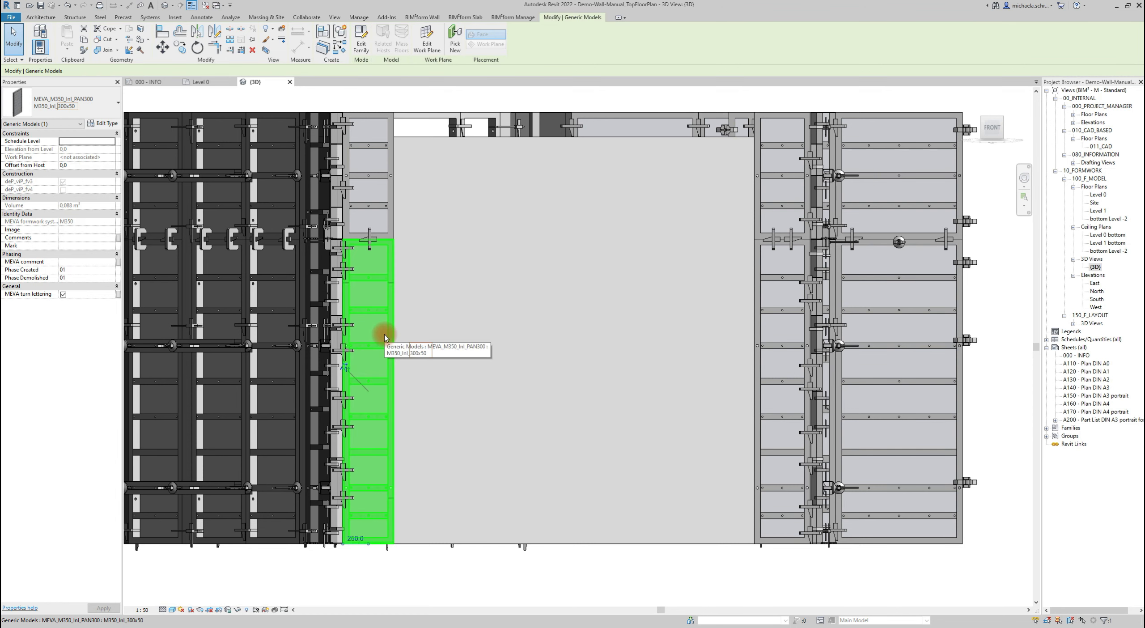
{"action": "key", "text": "Escape"}
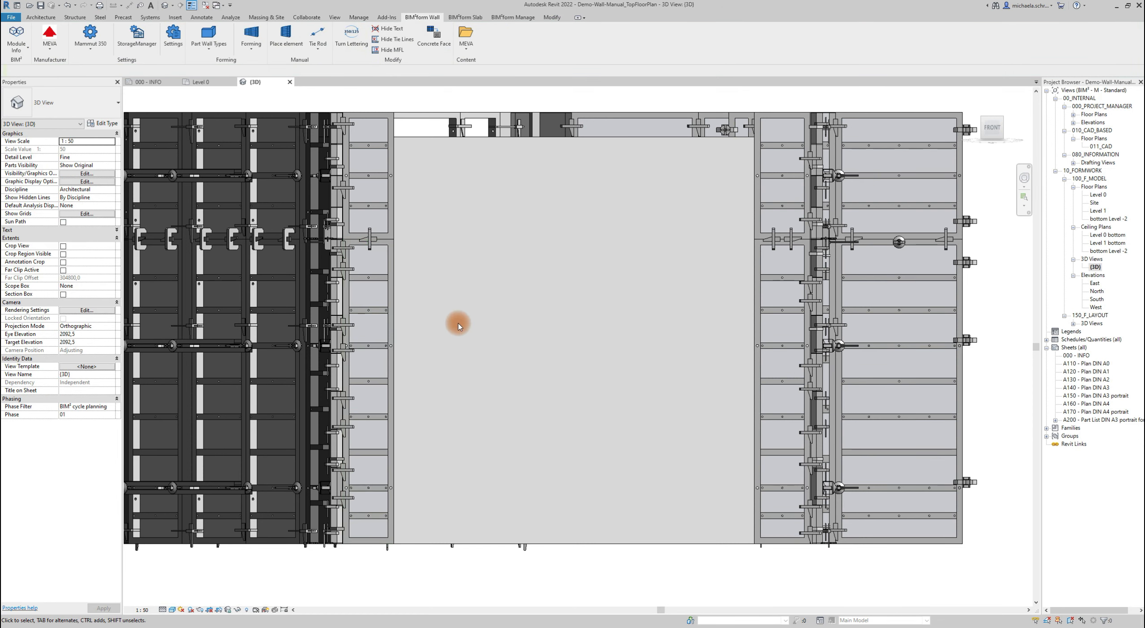
{"action": "middle_click_drag", "start_coordinate": [458, 323], "coordinate": [432, 336]}
{"action": "left_click", "coordinate": [283, 34]}
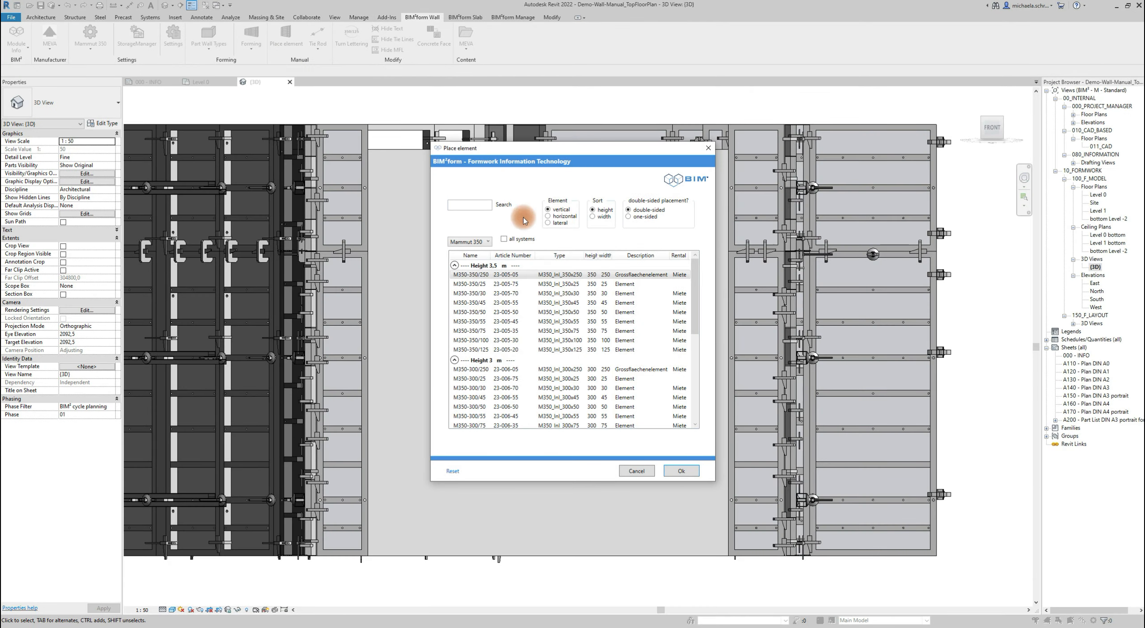
{"action": "left_click", "coordinate": [482, 207]}
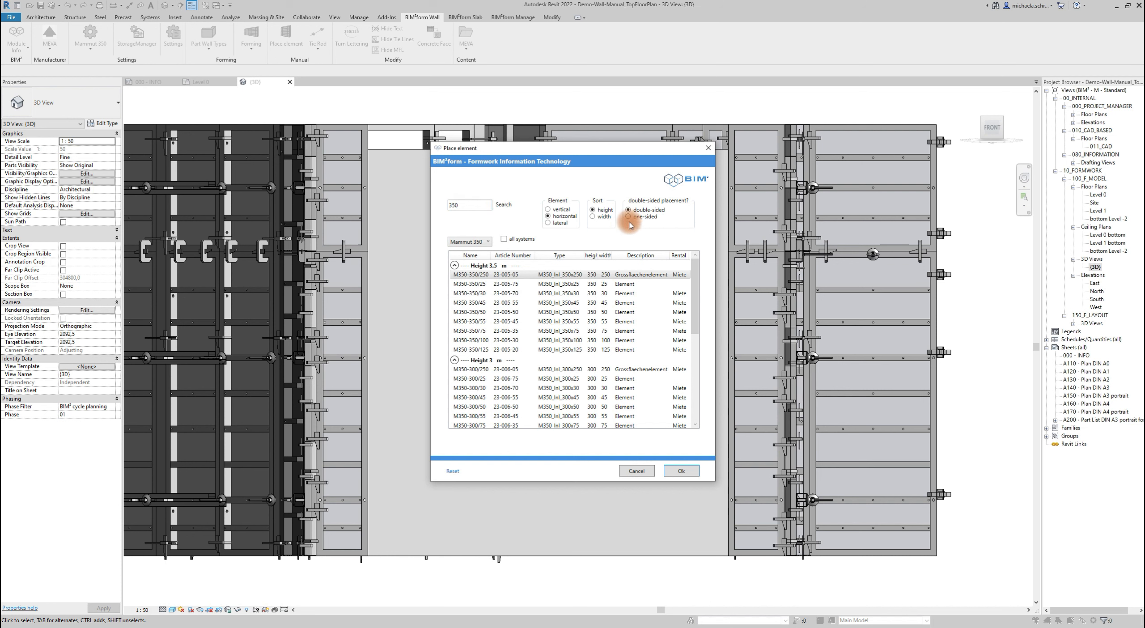
{"action": "left_click", "coordinate": [503, 274]}
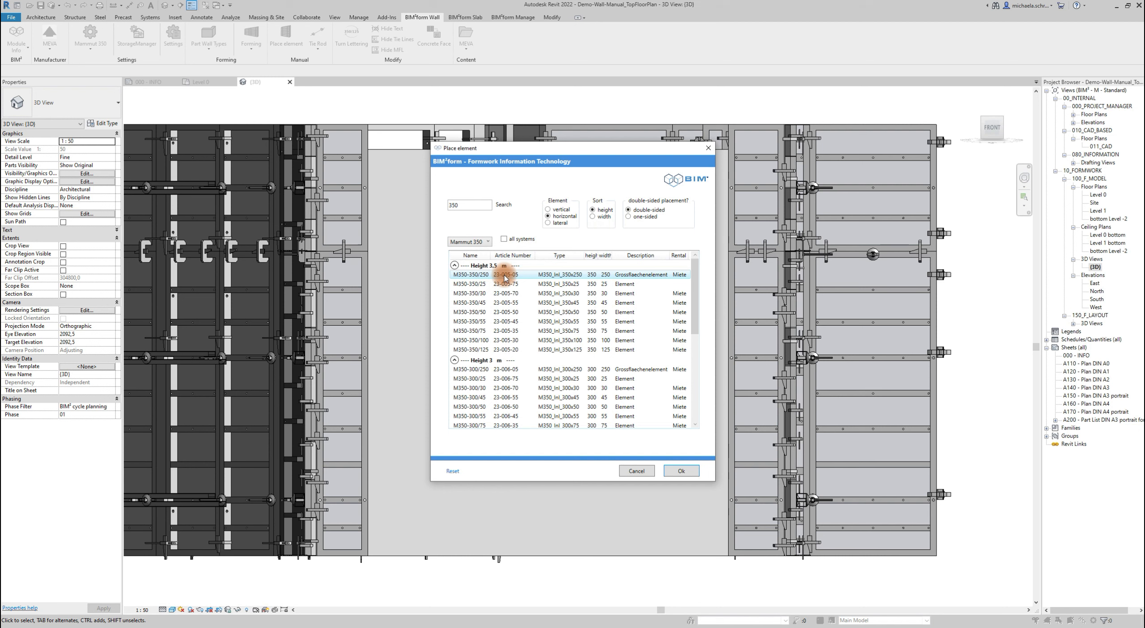
{"action": "left_click", "coordinate": [680, 471]}
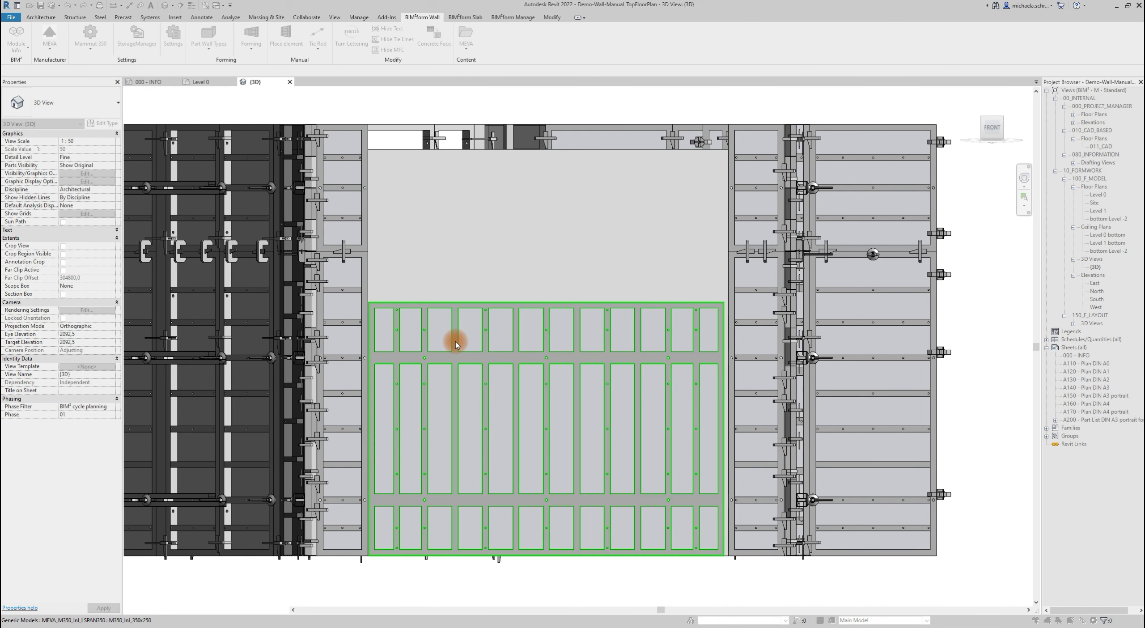
Examine the element pair on both faces of the wall and its joints with the neighbouring panels in the Level 0 plan
{"action": "left_click", "coordinate": [201, 81]}
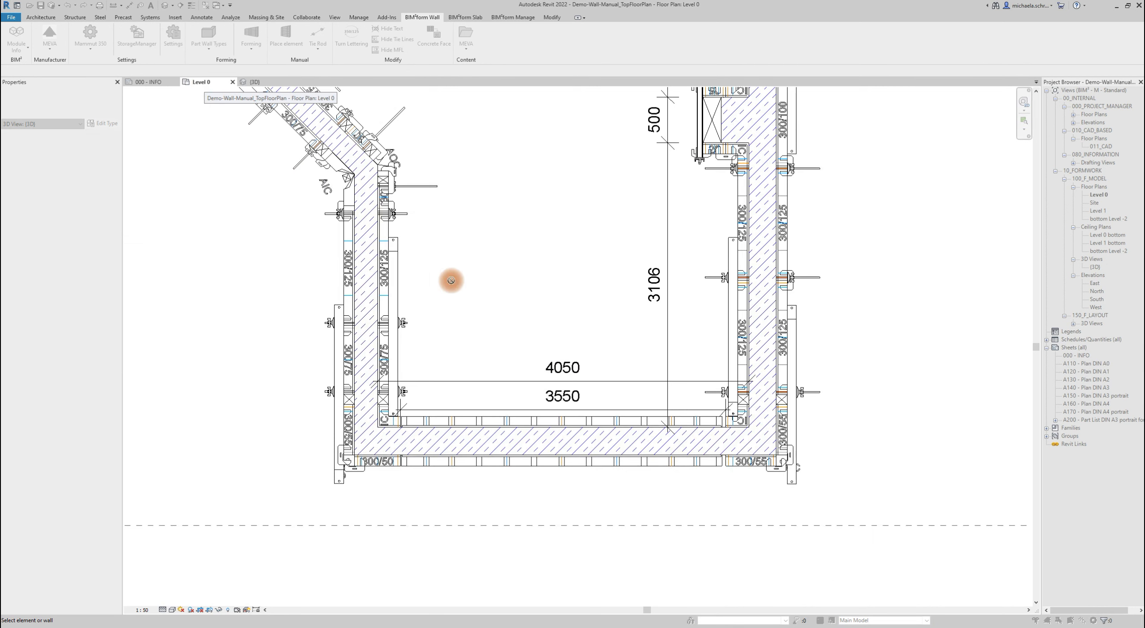
{"action": "left_click", "coordinate": [460, 424]}
{"action": "left_click", "coordinate": [454, 462], "text": "ctrl"}
{"action": "scroll", "coordinate": [415, 455], "scroll_direction": "up", "scroll_amount": 5}
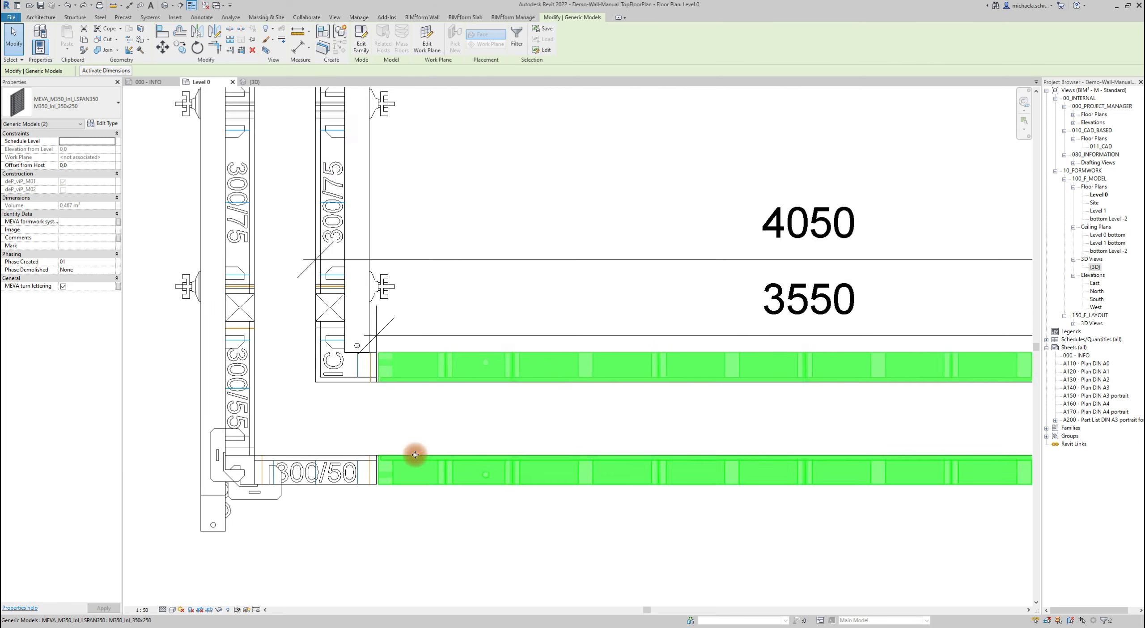
{"action": "left_click", "coordinate": [456, 517]}
{"action": "scroll", "coordinate": [373, 471], "scroll_direction": "up", "scroll_amount": 4}
{"action": "scroll", "coordinate": [513, 522], "scroll_direction": "down", "scroll_amount": 5}
{"action": "middle_click_drag", "start_coordinate": [865, 574], "coordinate": [520, 526]}
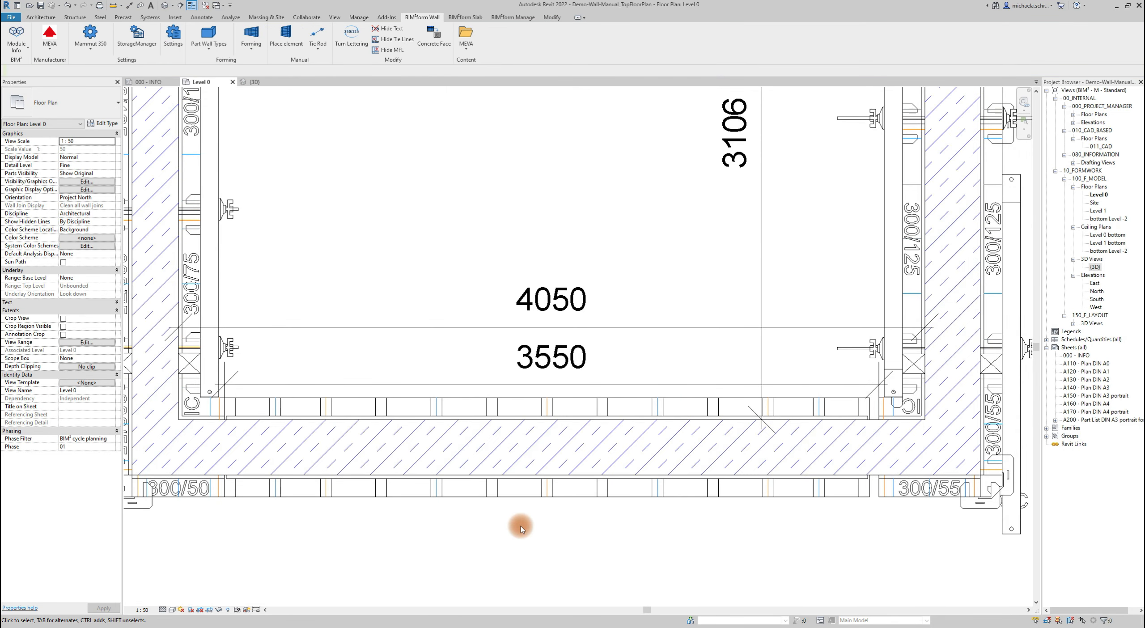
Place a horizontal, double-sided M350-350/125 element on top of the 350/250 element in the 3D view
{"action": "left_click", "coordinate": [263, 80]}
{"action": "left_click", "coordinate": [363, 207]}
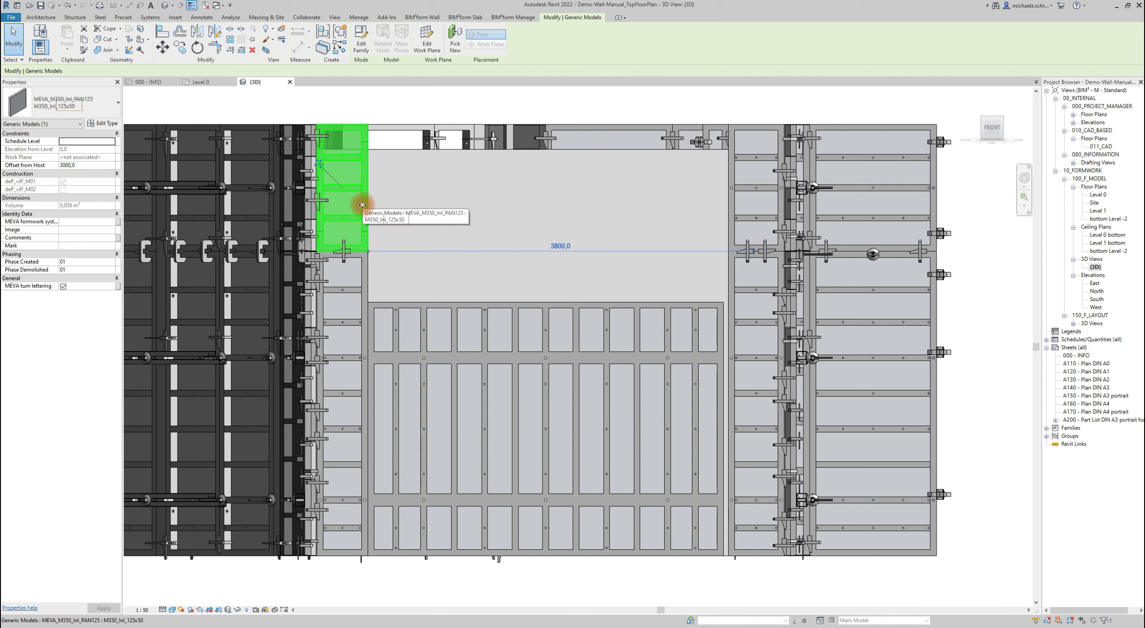
{"action": "left_click", "coordinate": [477, 98]}
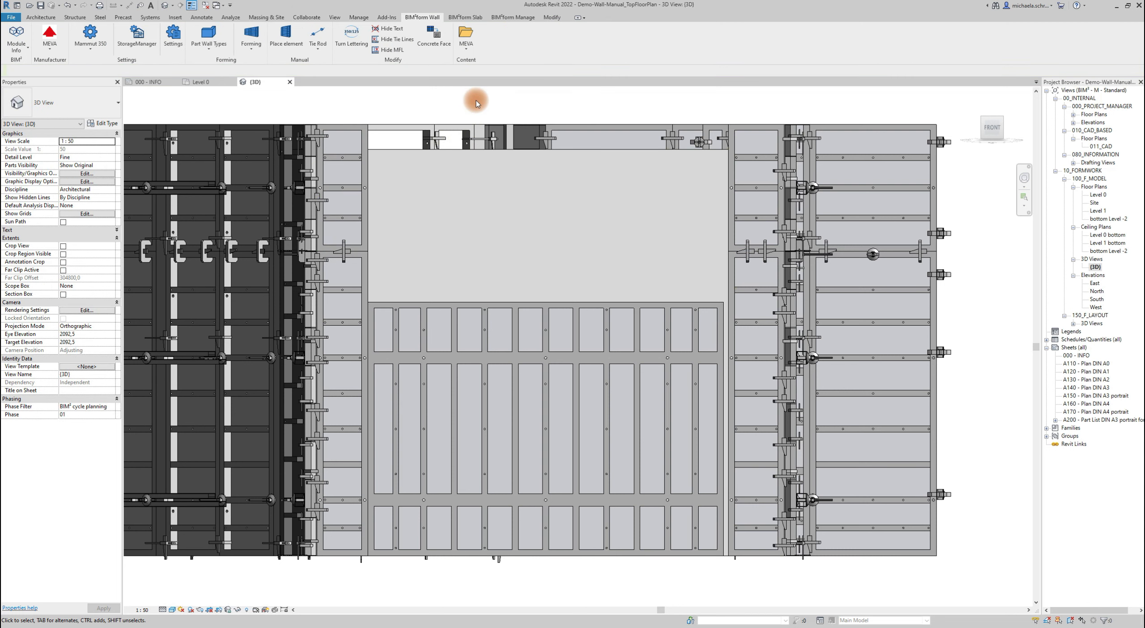
{"action": "left_click", "coordinate": [299, 50]}
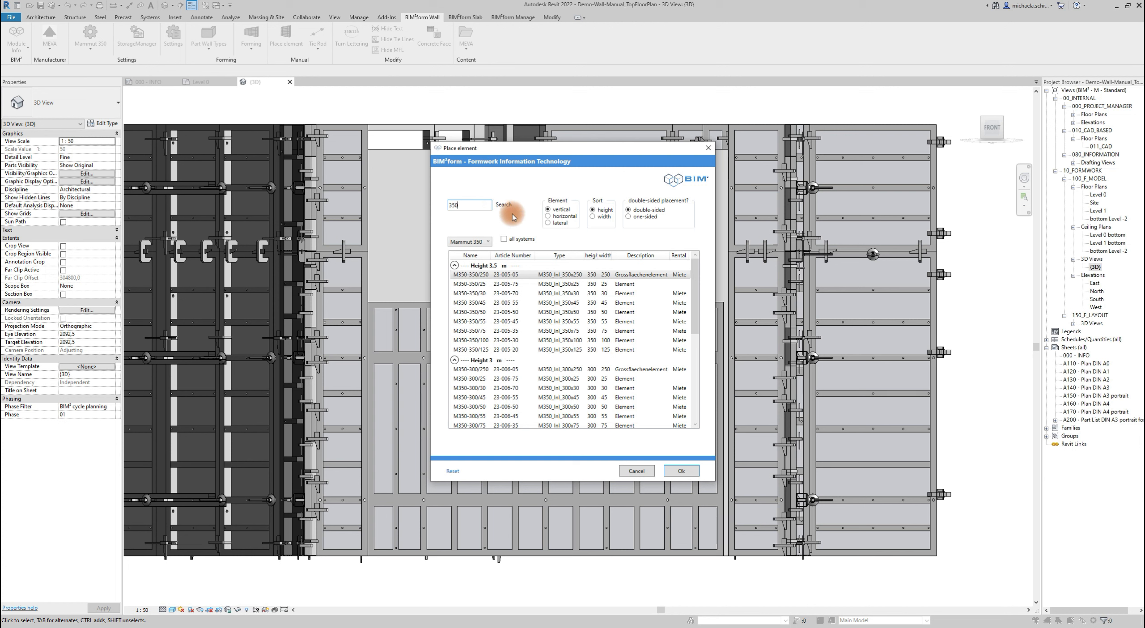
{"action": "left_click", "coordinate": [549, 216]}
{"action": "left_click", "coordinate": [525, 351]}
{"action": "left_click", "coordinate": [681, 472]}
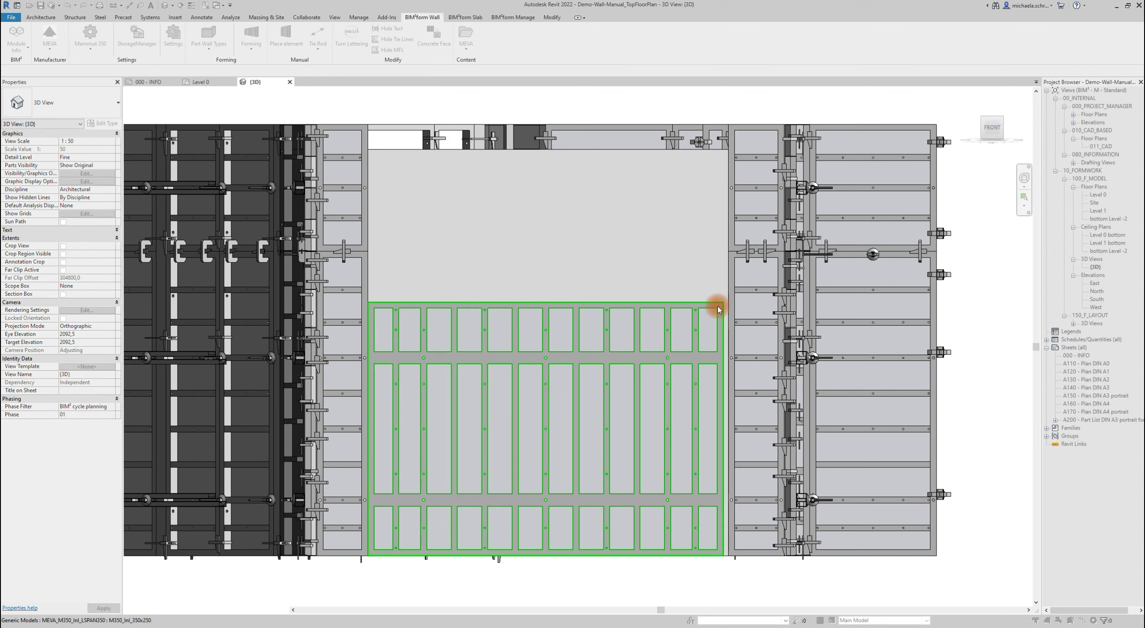
{"action": "left_click", "coordinate": [363, 93]}
Place a double-sided M350-350/50 element on top of the 350/125 element to reach the top of the formwork
{"action": "left_click", "coordinate": [287, 41]}
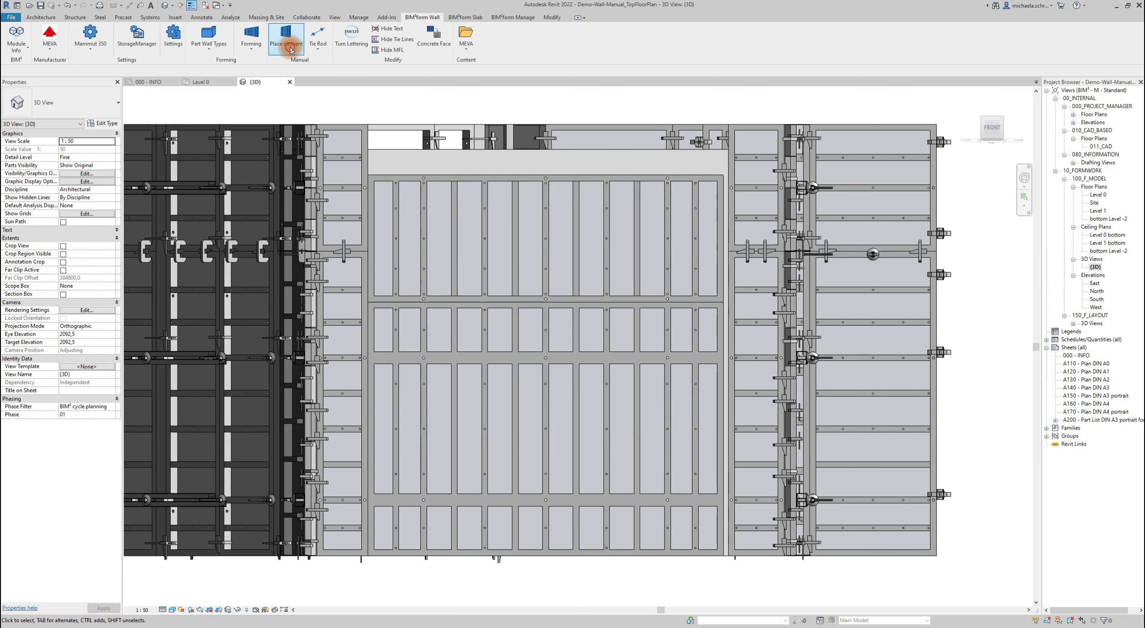
{"action": "left_click", "coordinate": [536, 316]}
{"action": "left_click", "coordinate": [681, 471]}
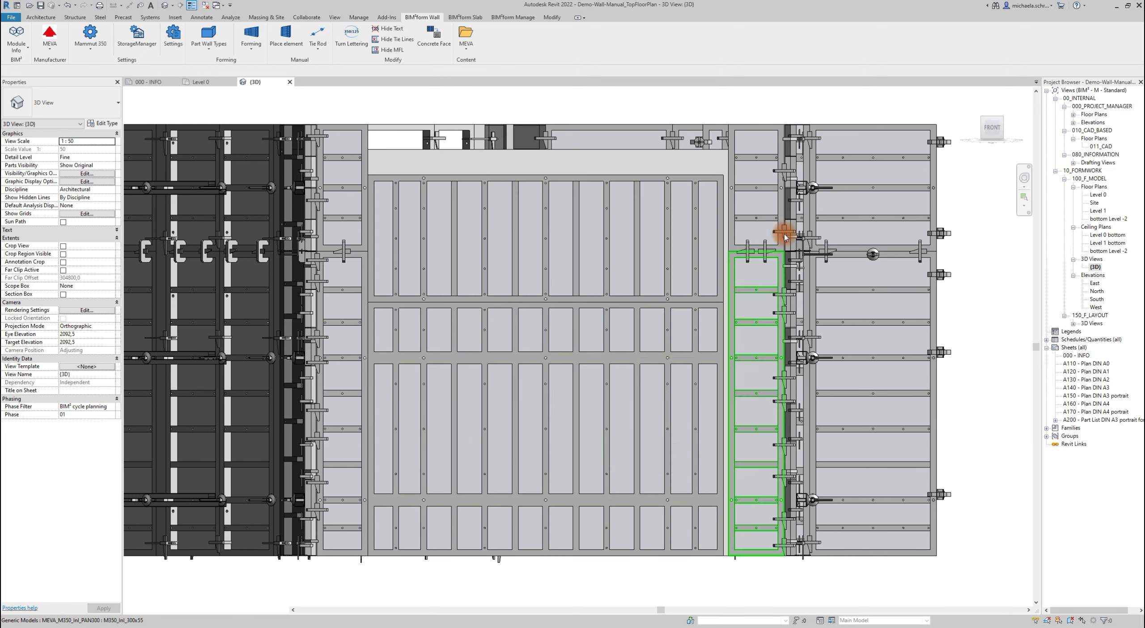
{"action": "key", "text": "Escape"}
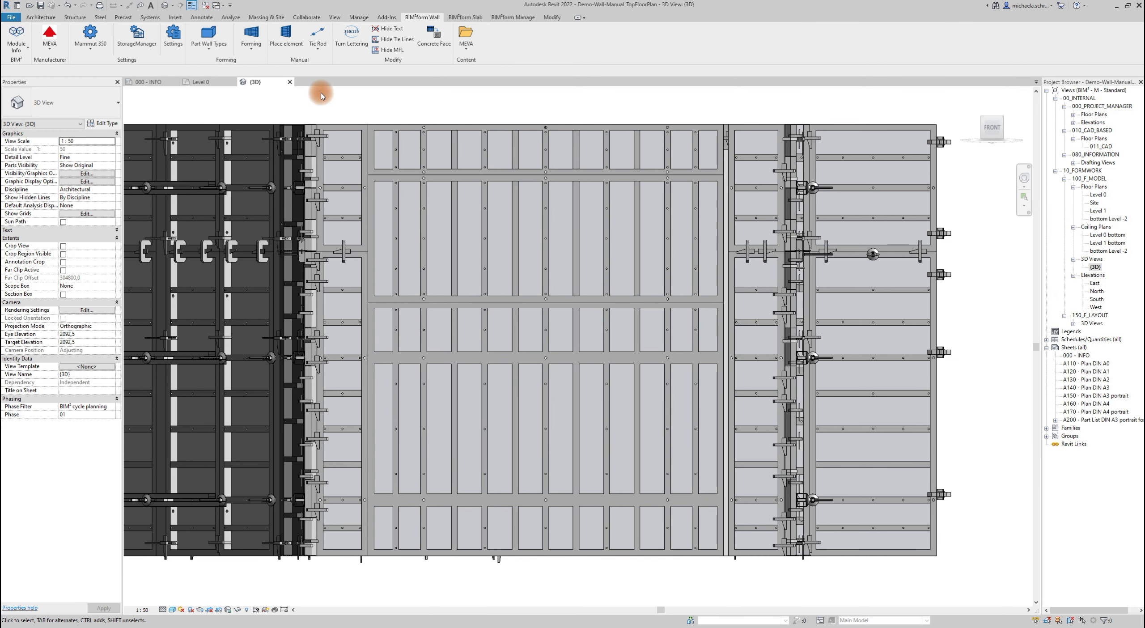
Create a vertical section across the wall with the horizontal elements in the Level 0 plan and open the section view
{"action": "left_click", "coordinate": [226, 87]}
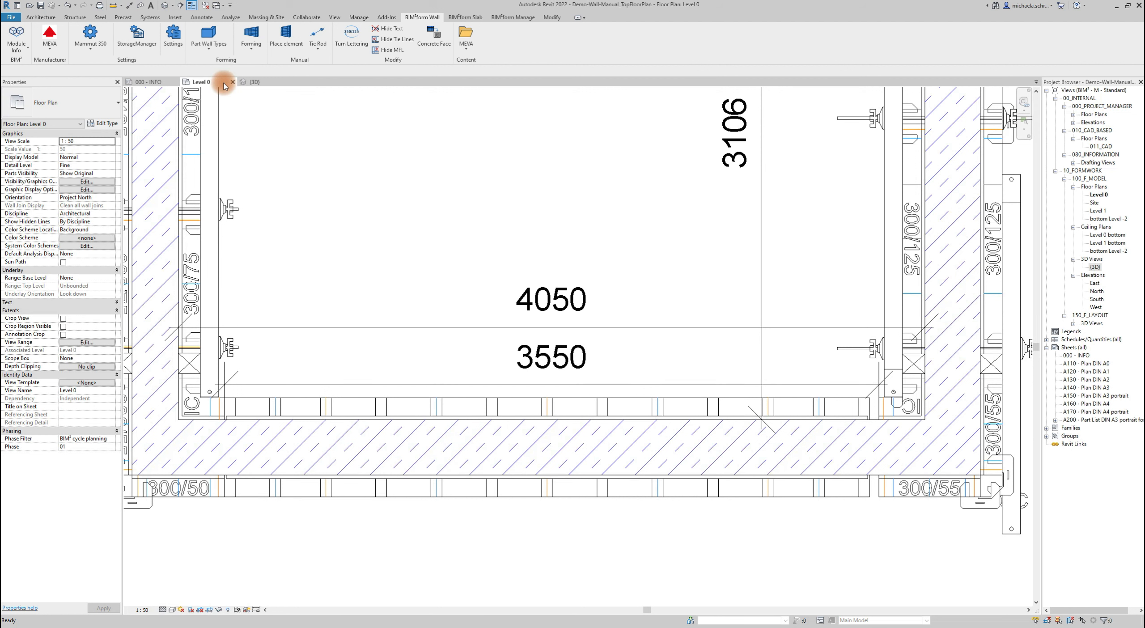
{"action": "left_click", "coordinate": [334, 17]}
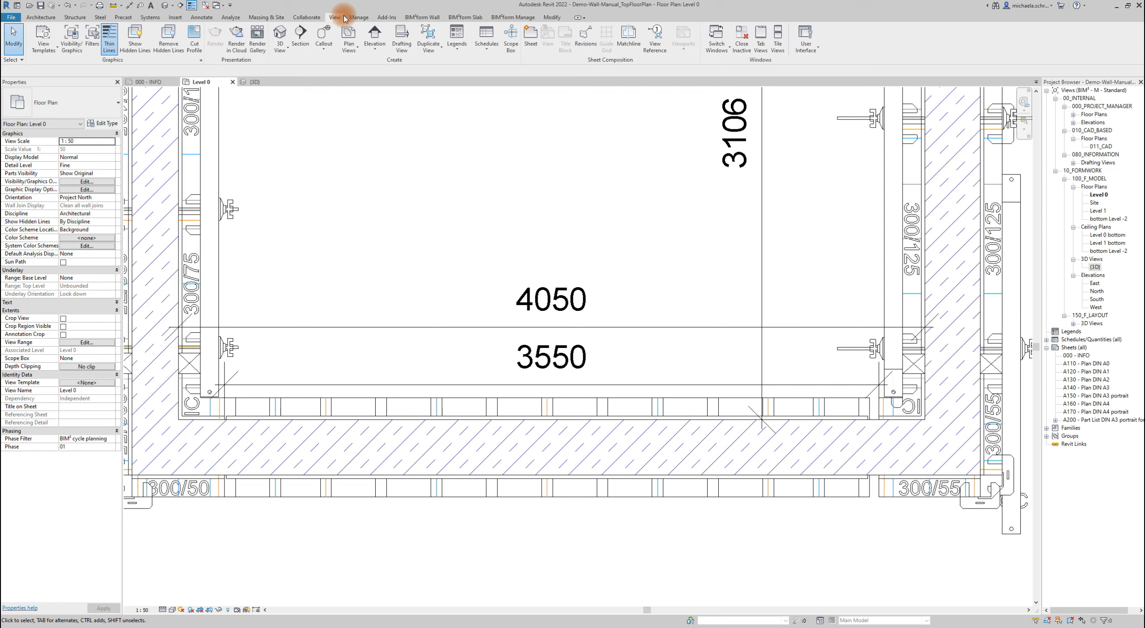
{"action": "left_click", "coordinate": [298, 39]}
{"action": "left_click", "coordinate": [466, 353]}
{"action": "left_click", "coordinate": [466, 526]}
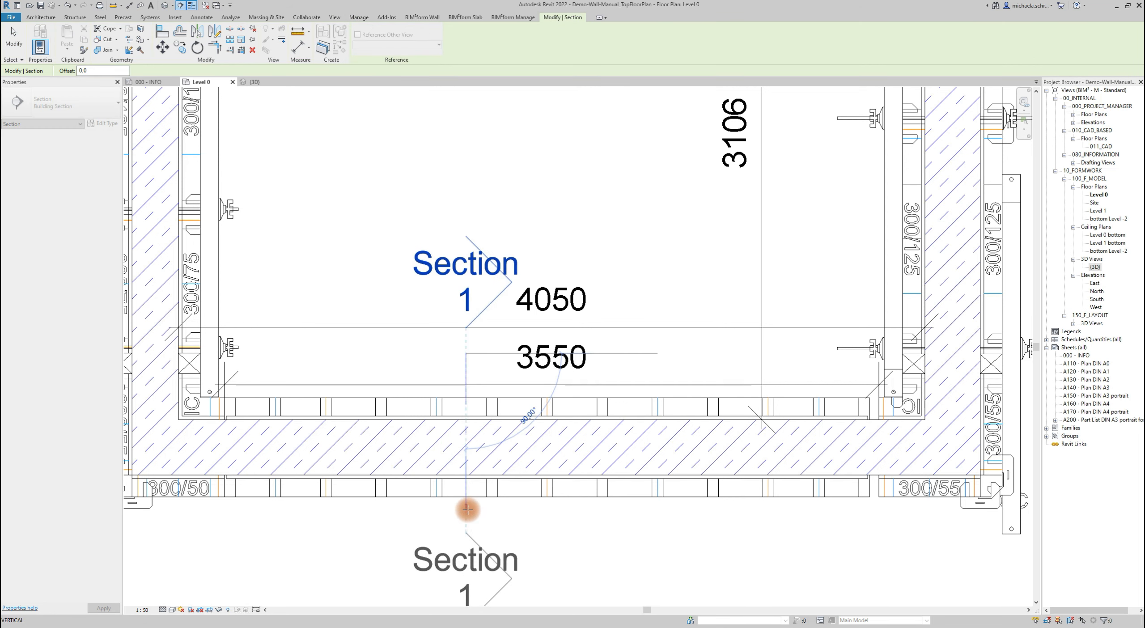
{"action": "key", "text": "Escape"}
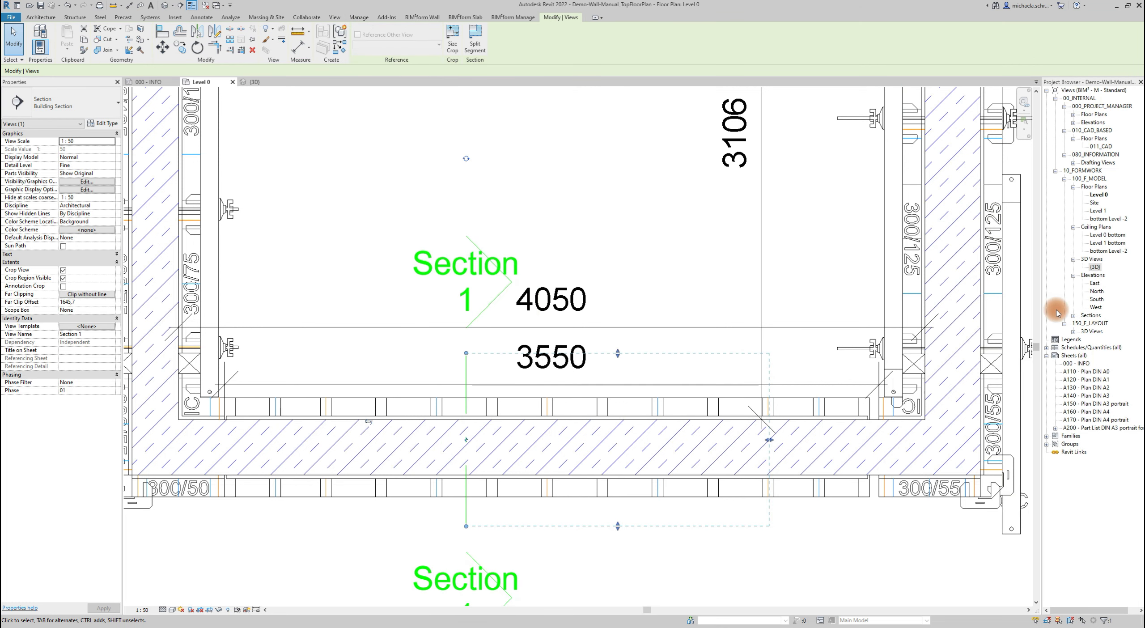
{"action": "left_click", "coordinate": [1073, 316]}
{"action": "left_click", "coordinate": [1100, 323]}
{"action": "double_click", "coordinate": [1100, 323]}
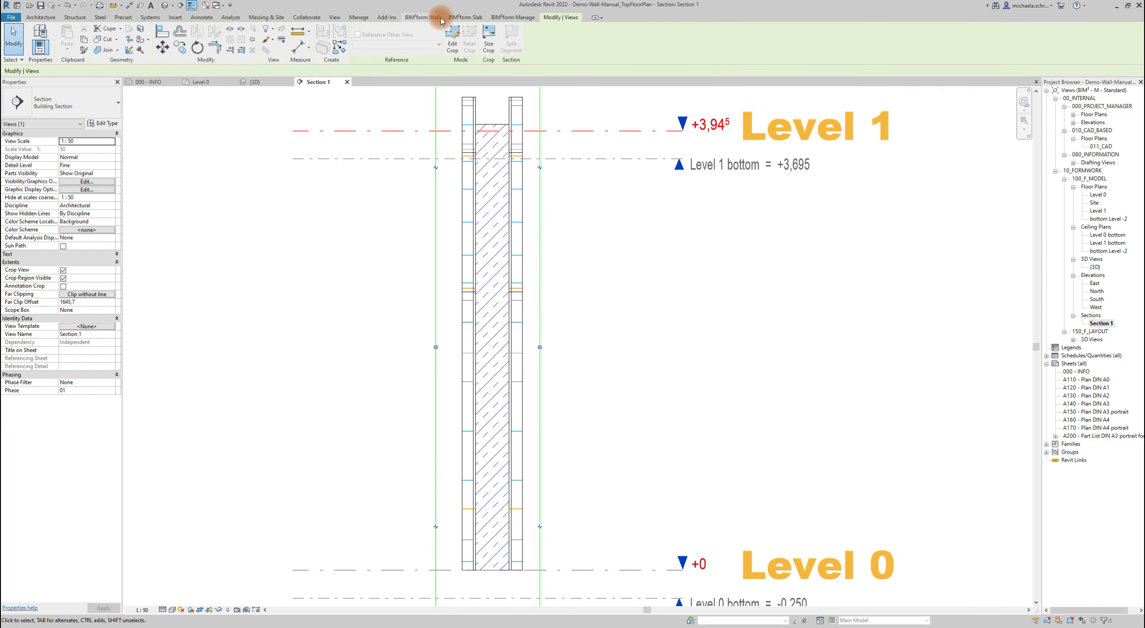
Insert tie rods through the stacked horizontal elements on both sides of the wall in the section view
{"action": "left_click", "coordinate": [422, 17]}
{"action": "left_click", "coordinate": [319, 36]}
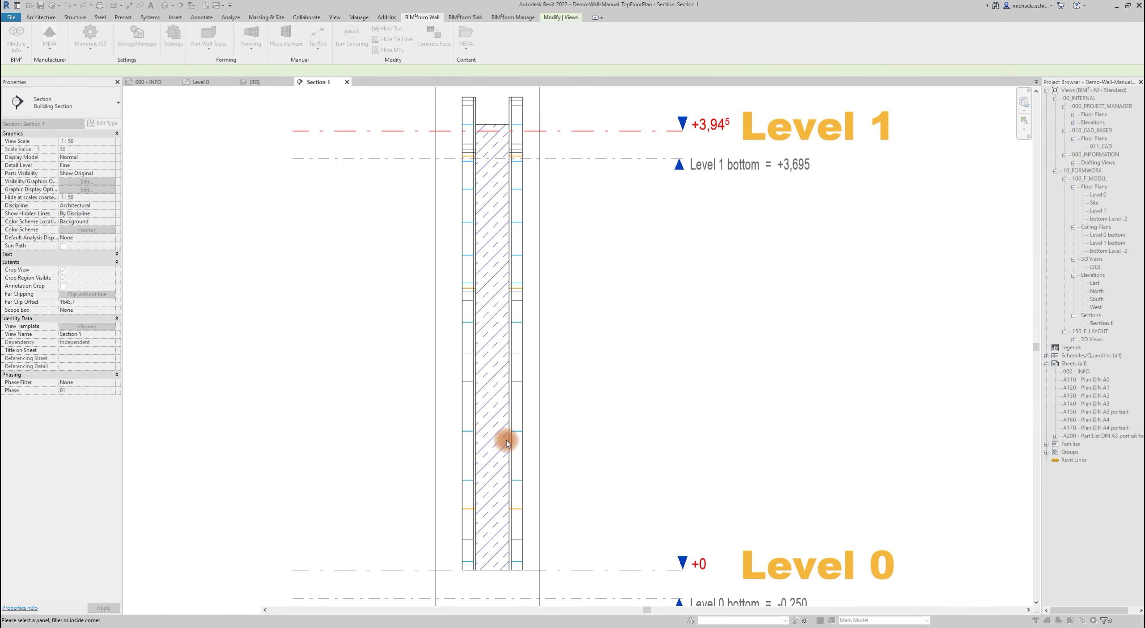
{"action": "left_click", "coordinate": [471, 202]}
{"action": "left_click", "coordinate": [517, 204]}
{"action": "left_click", "coordinate": [470, 134]}
{"action": "key", "text": "Escape"}
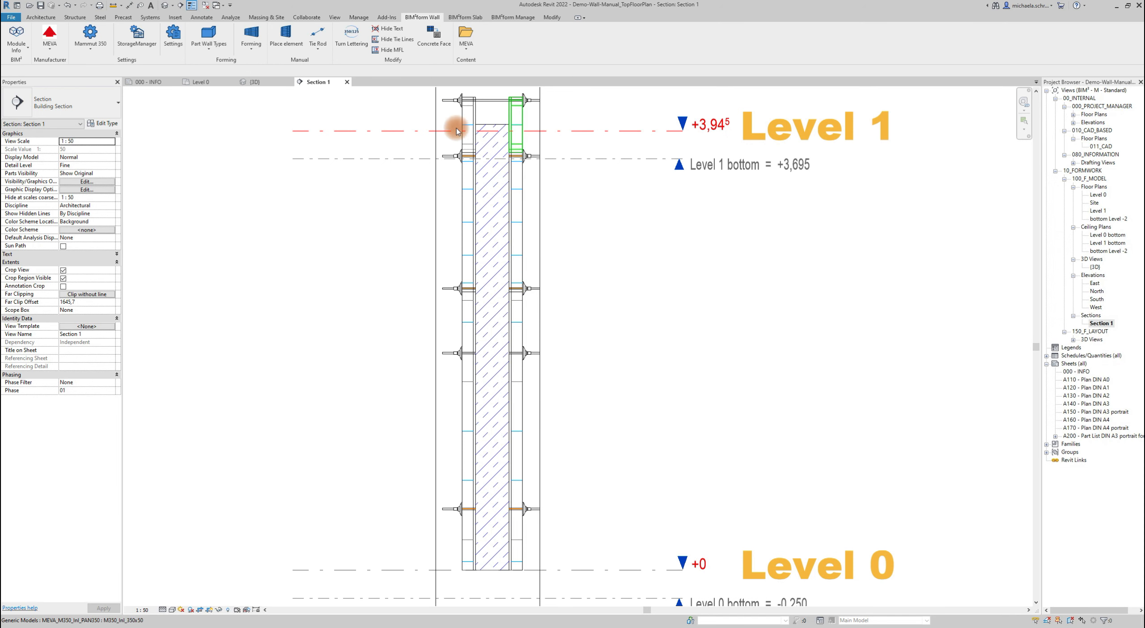
Add assembly locks in the 3D view along the joints between the stacked elements and their vertical joint with the 50 cm wide panels
{"action": "left_click", "coordinate": [267, 83]}
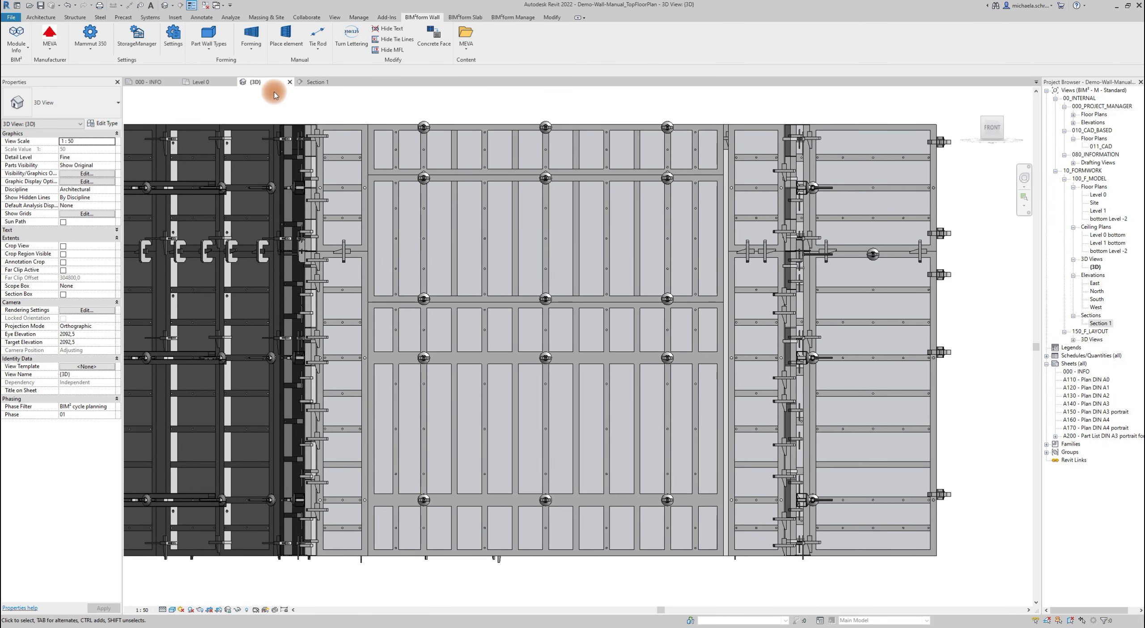
{"action": "left_click", "coordinate": [319, 51]}
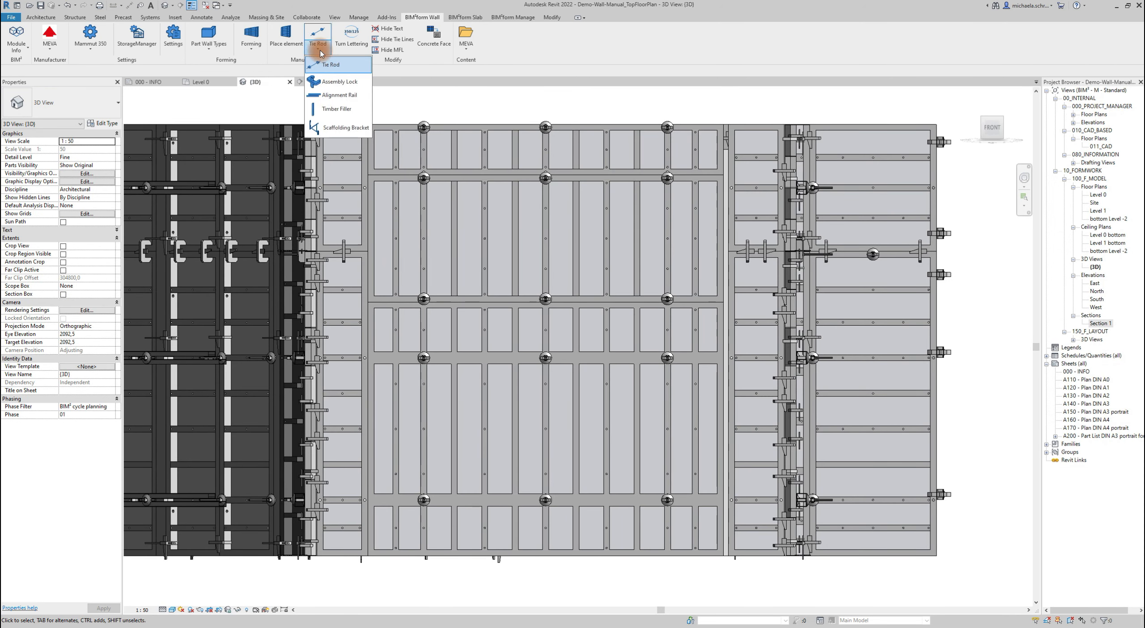
{"action": "left_click", "coordinate": [353, 82]}
{"action": "left_click", "coordinate": [386, 160]}
{"action": "left_click", "coordinate": [391, 194]}
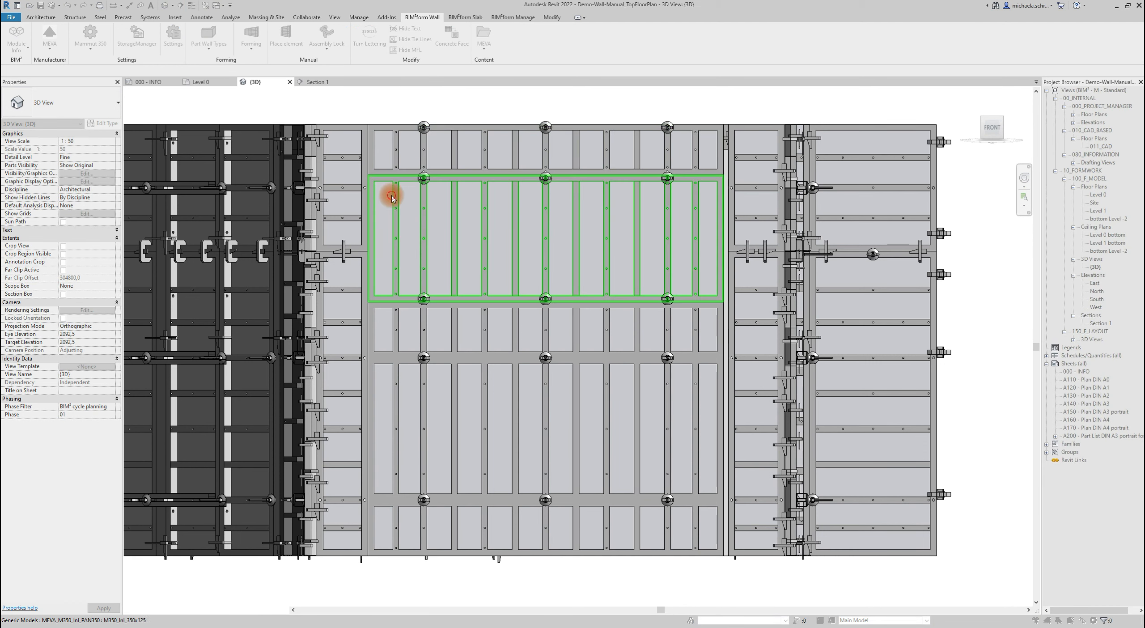
{"action": "left_click", "coordinate": [401, 290]}
{"action": "left_click", "coordinate": [404, 315]}
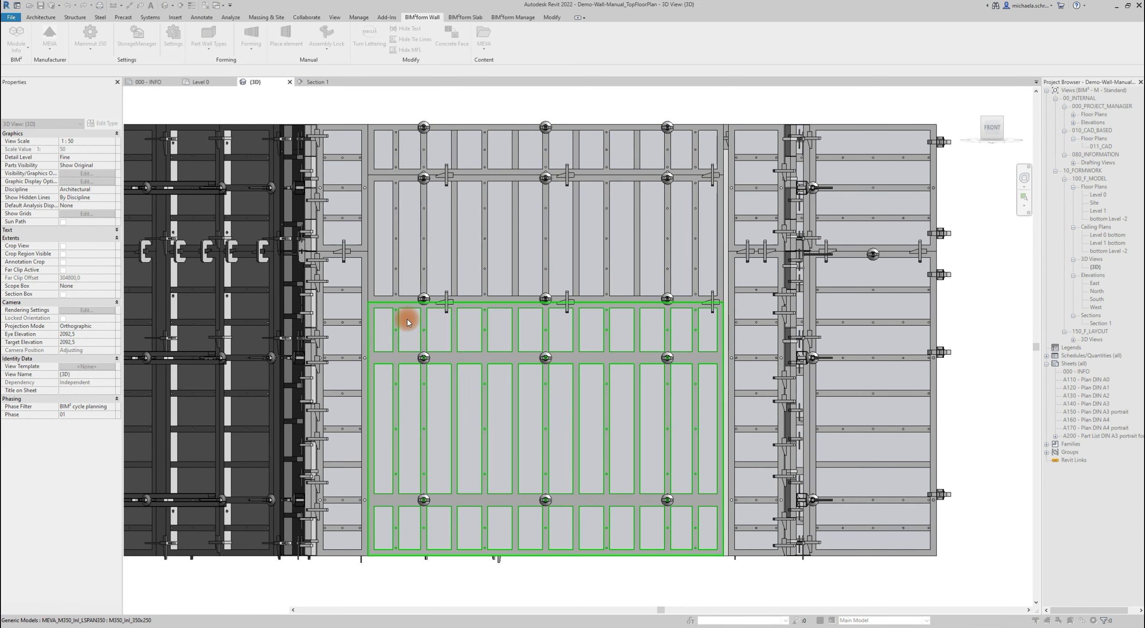
{"action": "left_click", "coordinate": [364, 396]}
{"action": "key", "text": "Escape"}
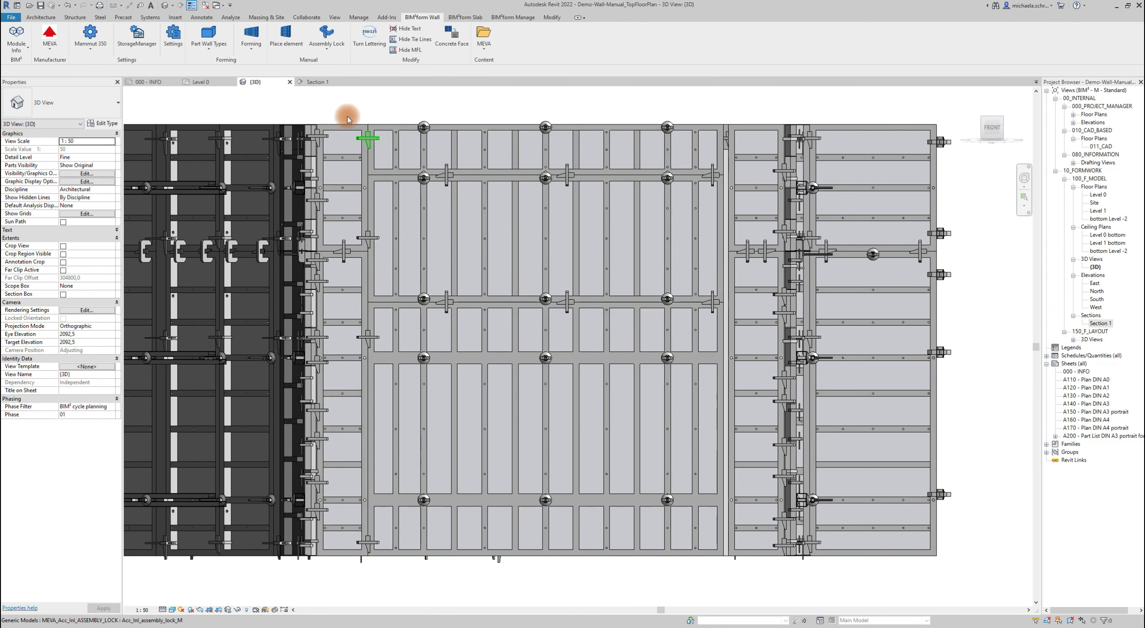
Insert a timber filler in the narrow gap between the horizontal elements and the 55 cm wide panels
{"action": "left_click", "coordinate": [326, 46]}
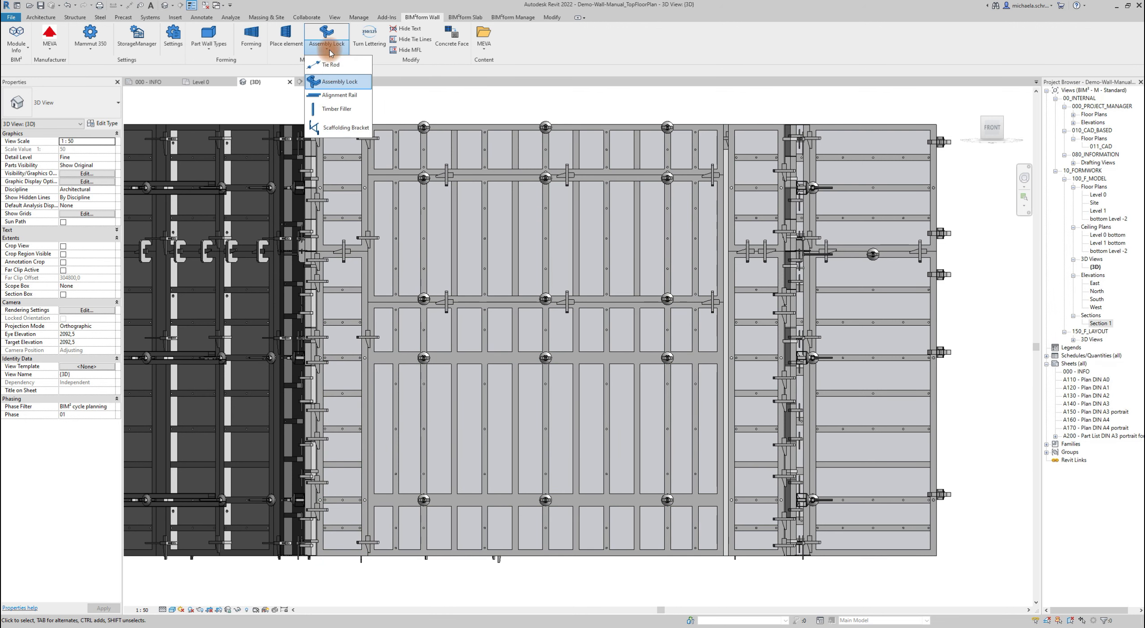
{"action": "left_click", "coordinate": [358, 110]}
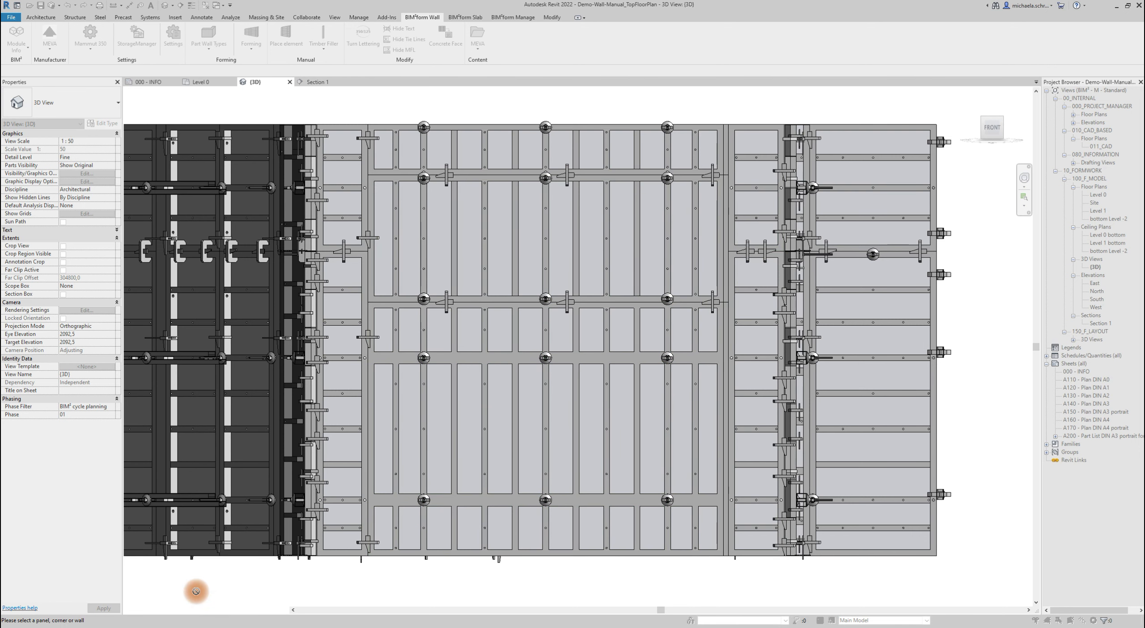
{"action": "key", "text": "Escape"}
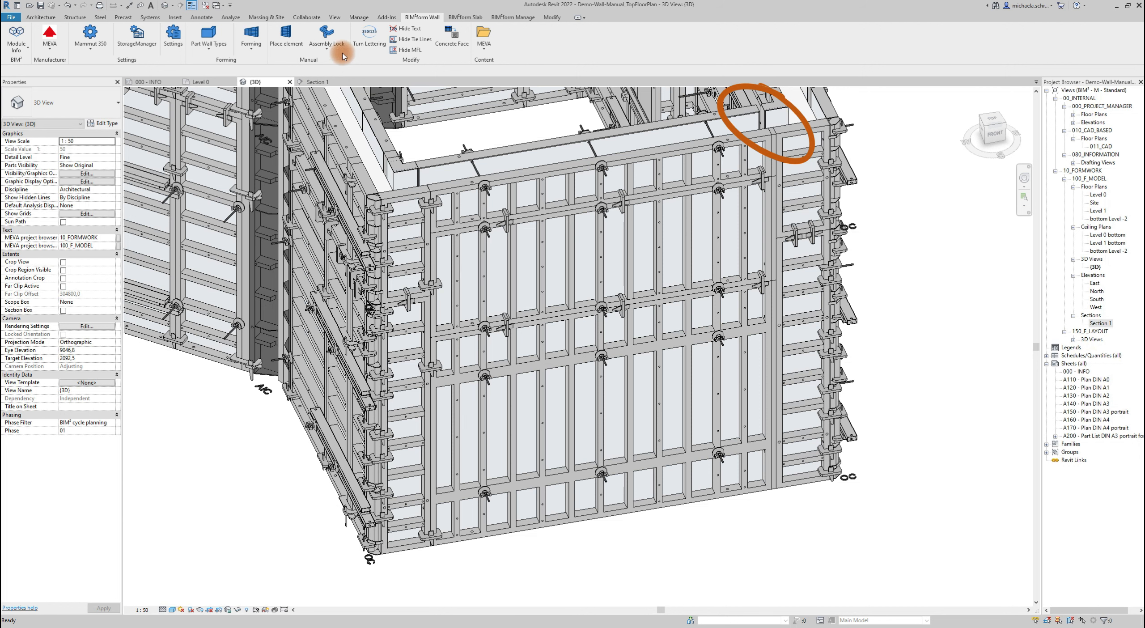
{"action": "left_click", "coordinate": [341, 52]}
{"action": "left_click", "coordinate": [353, 85]}
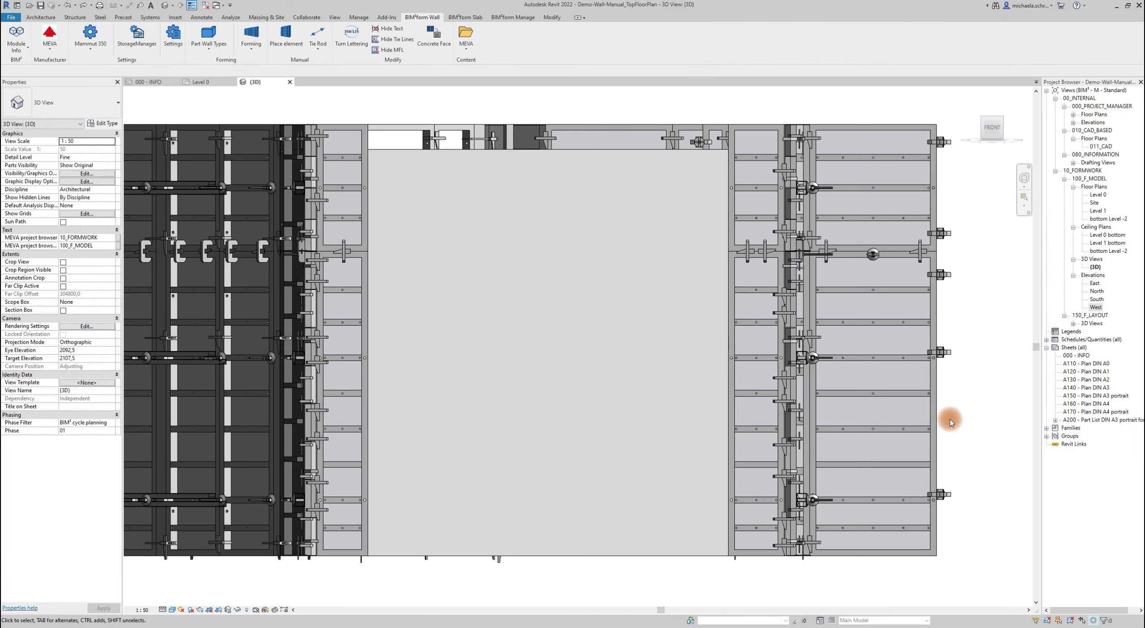
Place a double-sided lateral M350-300/250 element on the open wall area beside the 300/50 panel in the 3D view
{"action": "left_click", "coordinate": [290, 49]}
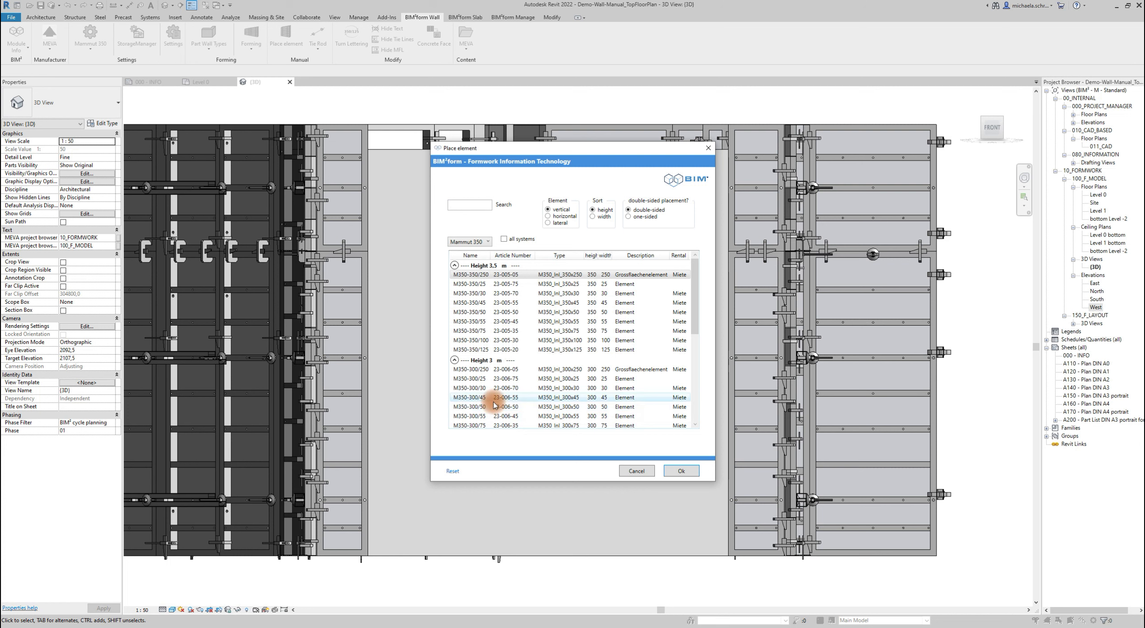
{"action": "left_click", "coordinate": [549, 224]}
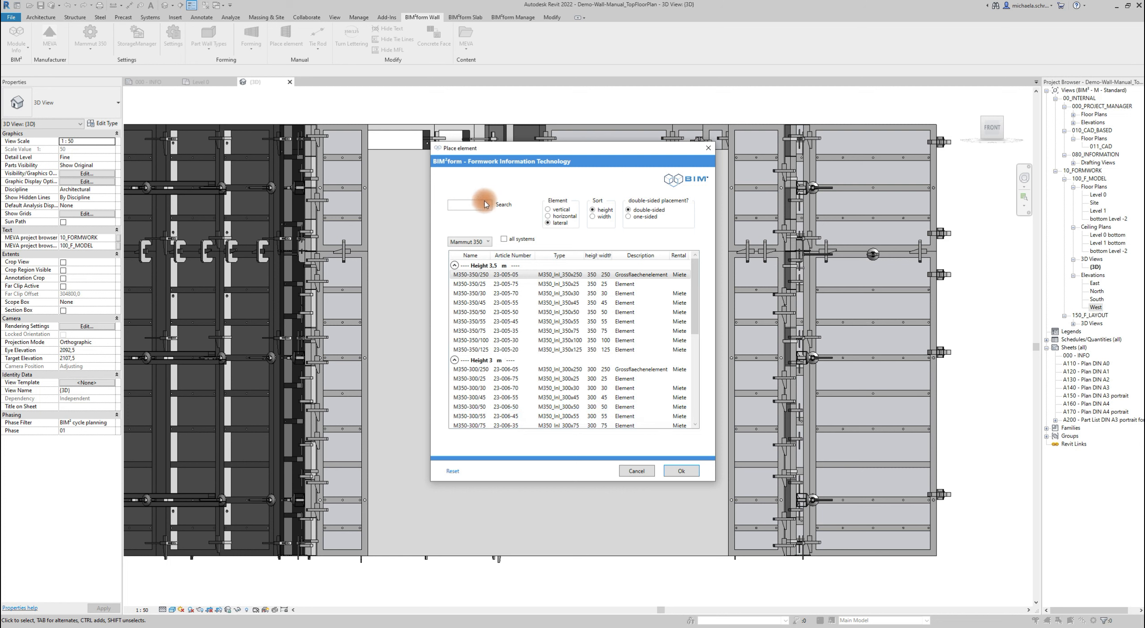
{"action": "left_click", "coordinate": [481, 203]}
{"action": "type", "text": "300"}
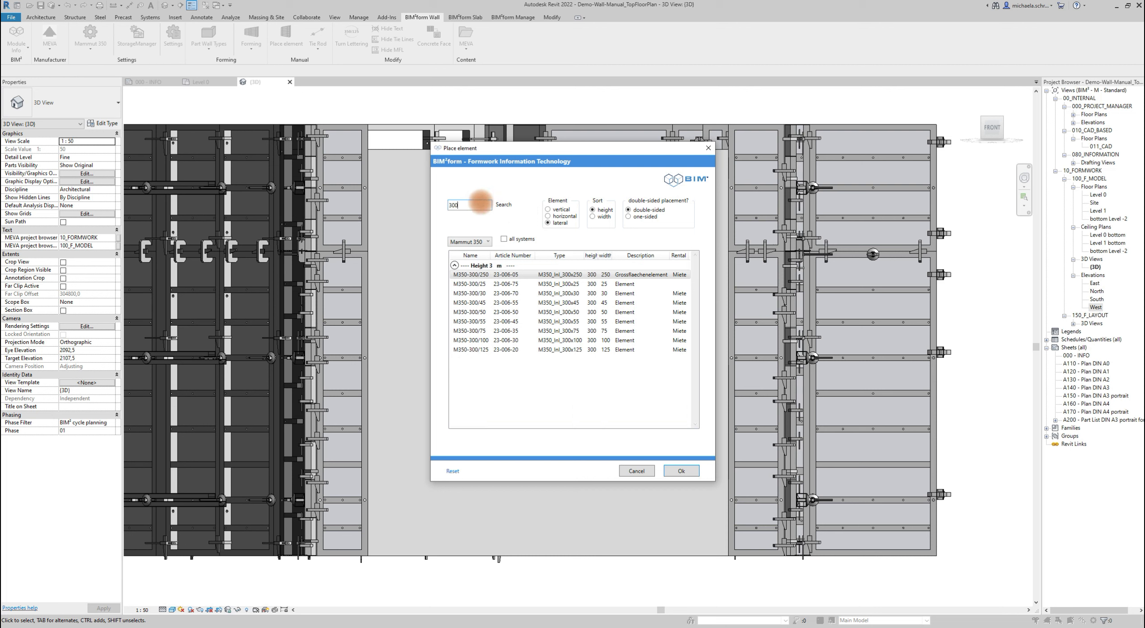
{"action": "left_click", "coordinate": [523, 276]}
{"action": "left_click", "coordinate": [695, 474]}
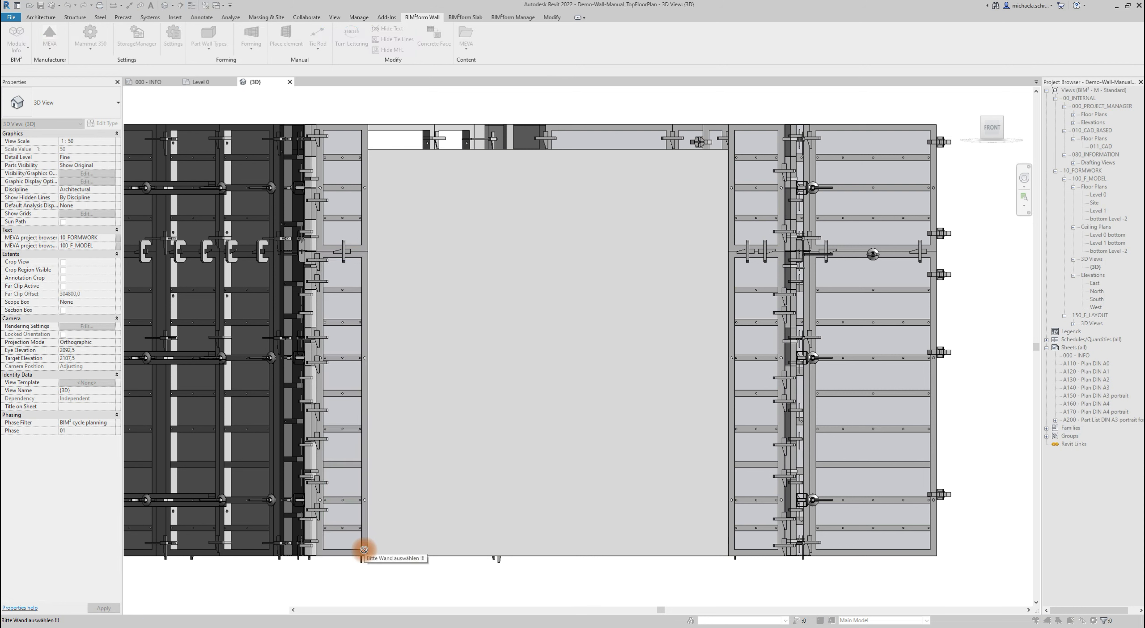
{"action": "left_click", "coordinate": [382, 553]}
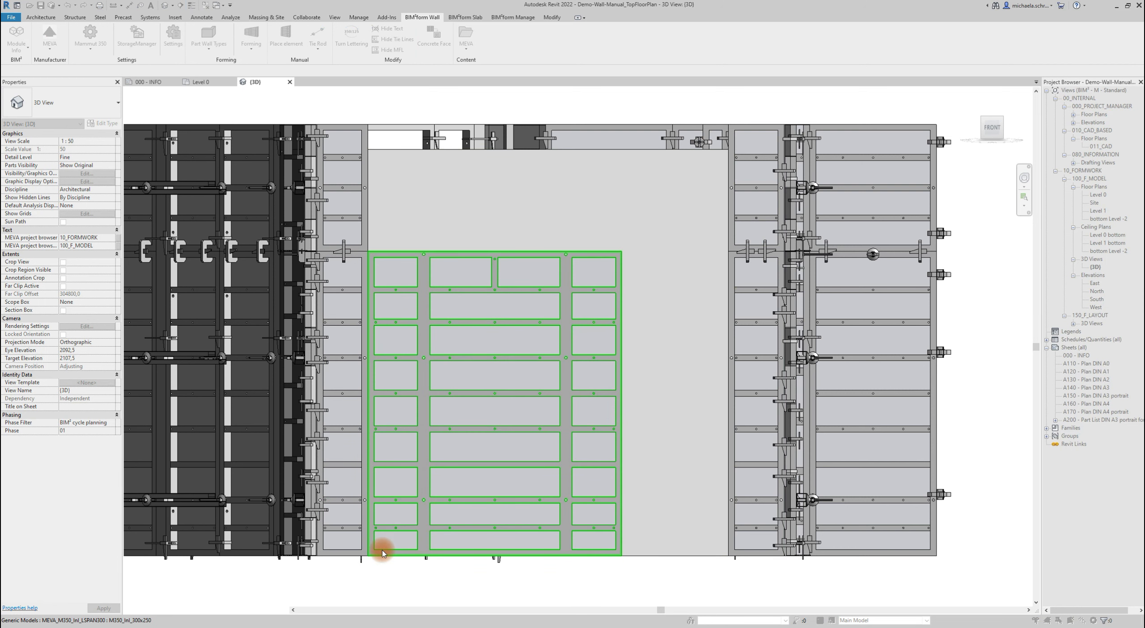
Dimension the remaining gap between the M350 300/250 element and the 300/55 panel in the Level 0 plan
{"action": "left_click", "coordinate": [201, 81]}
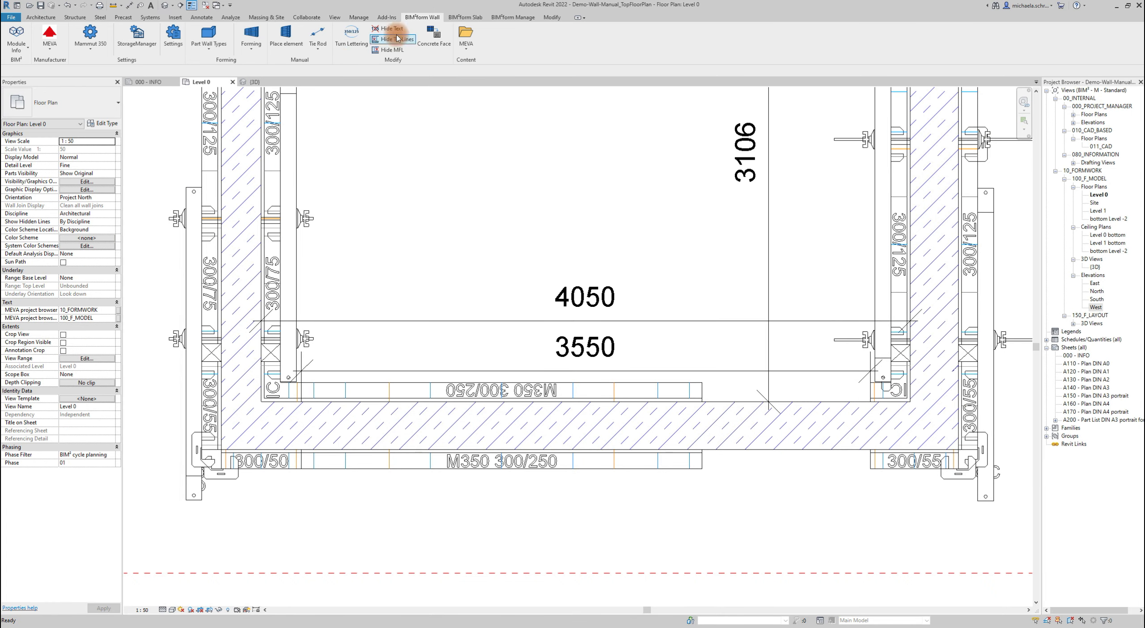
{"action": "key", "text": "d"}
{"action": "key", "text": "i"}
{"action": "left_click", "coordinate": [869, 525]}
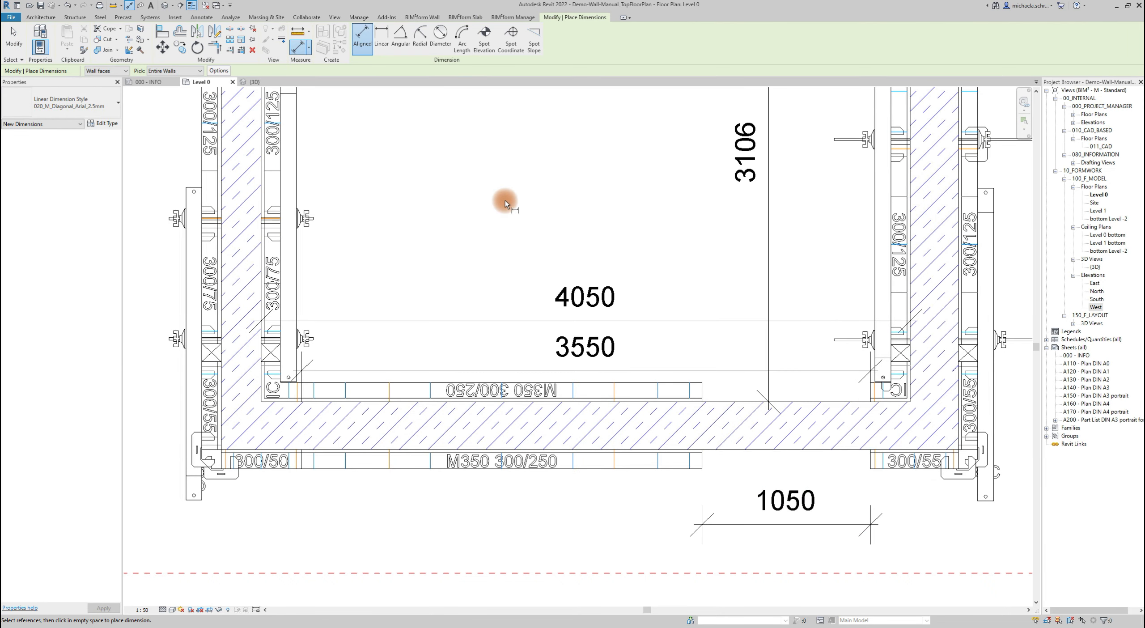
Place a double-sided vertical M350-300/100 element beside the M350-300/250 element in the 3D view
{"action": "left_click", "coordinate": [256, 82]}
{"action": "left_click", "coordinate": [428, 17]}
{"action": "left_click", "coordinate": [468, 202]}
{"action": "type", "text": "300"}
{"action": "left_click", "coordinate": [524, 341]}
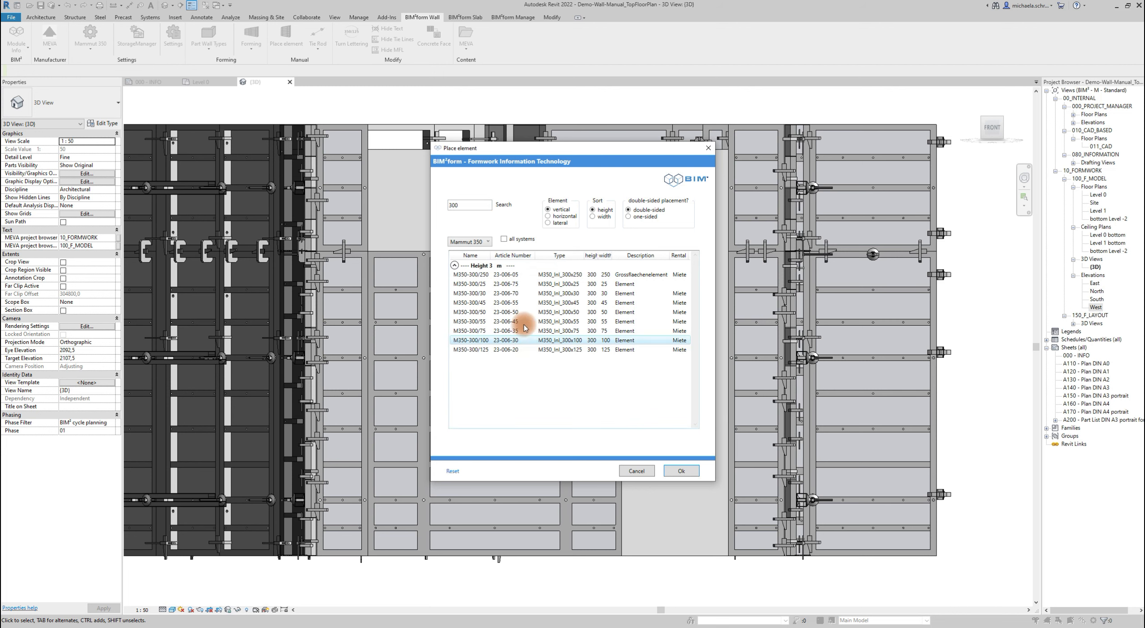
{"action": "left_click", "coordinate": [681, 471]}
{"action": "left_click", "coordinate": [621, 547]}
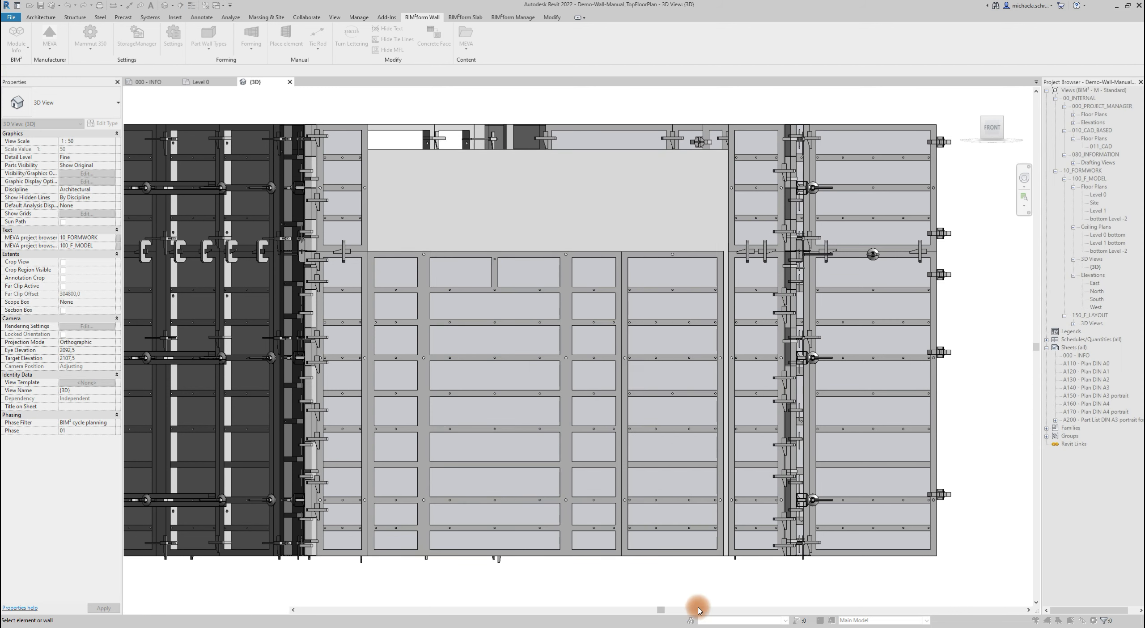
Place a horizontal double-sided M350-350/125 element on top of the M350-300/250 and M350-300/100 elements
{"action": "left_click", "coordinate": [299, 48]}
{"action": "left_click", "coordinate": [538, 212]}
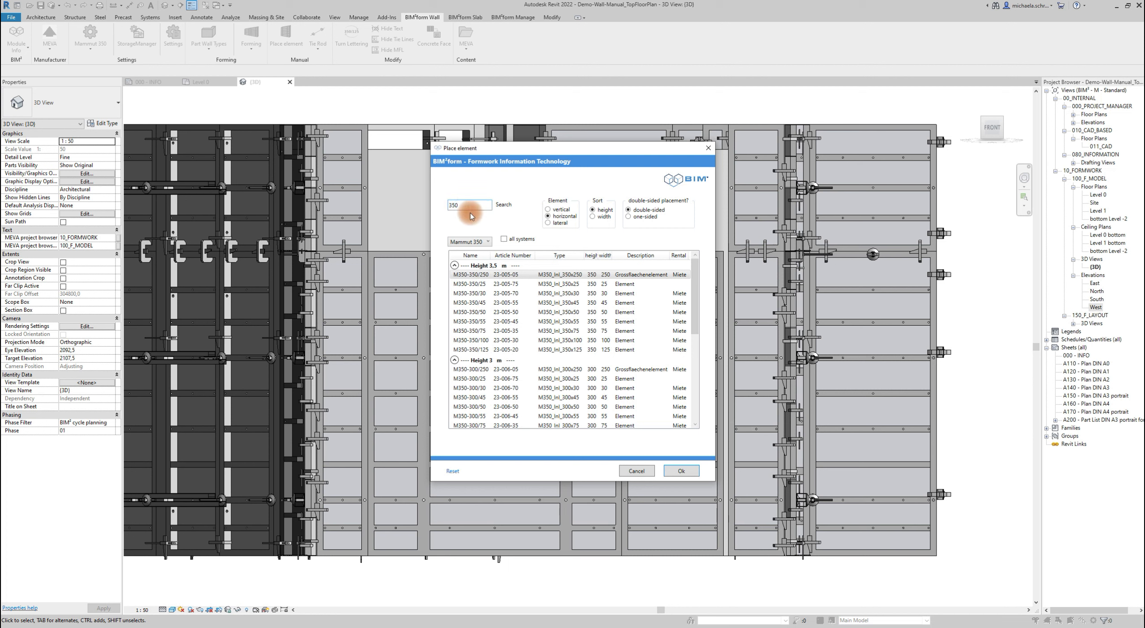
{"action": "left_click", "coordinate": [496, 351]}
{"action": "left_click", "coordinate": [495, 350]}
{"action": "left_click", "coordinate": [690, 472]}
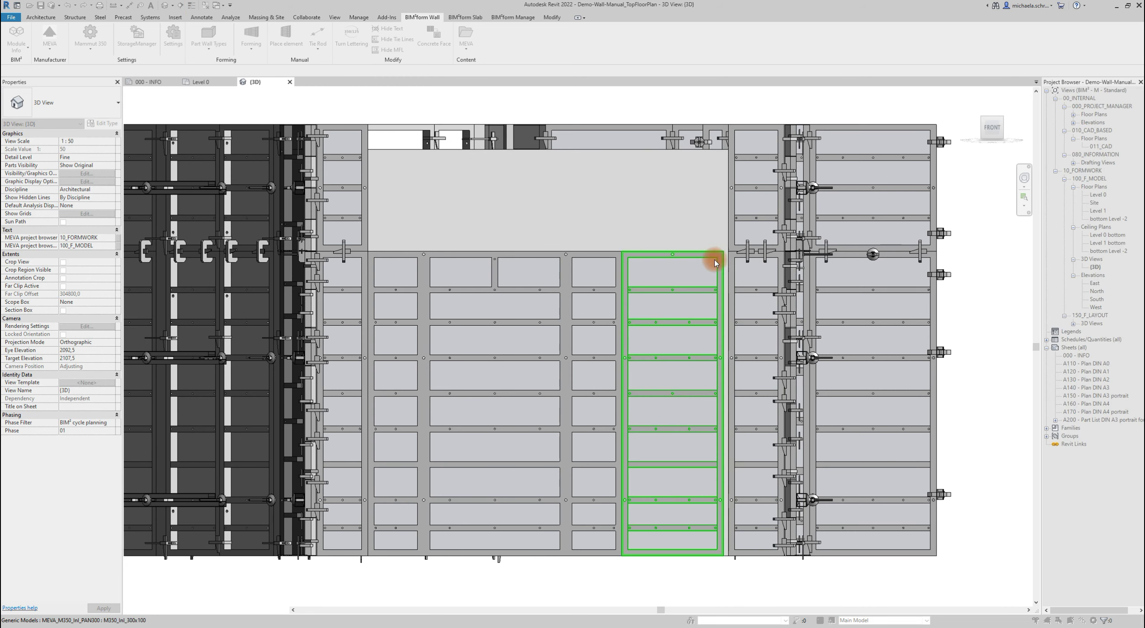
{"action": "left_click", "coordinate": [715, 261]}
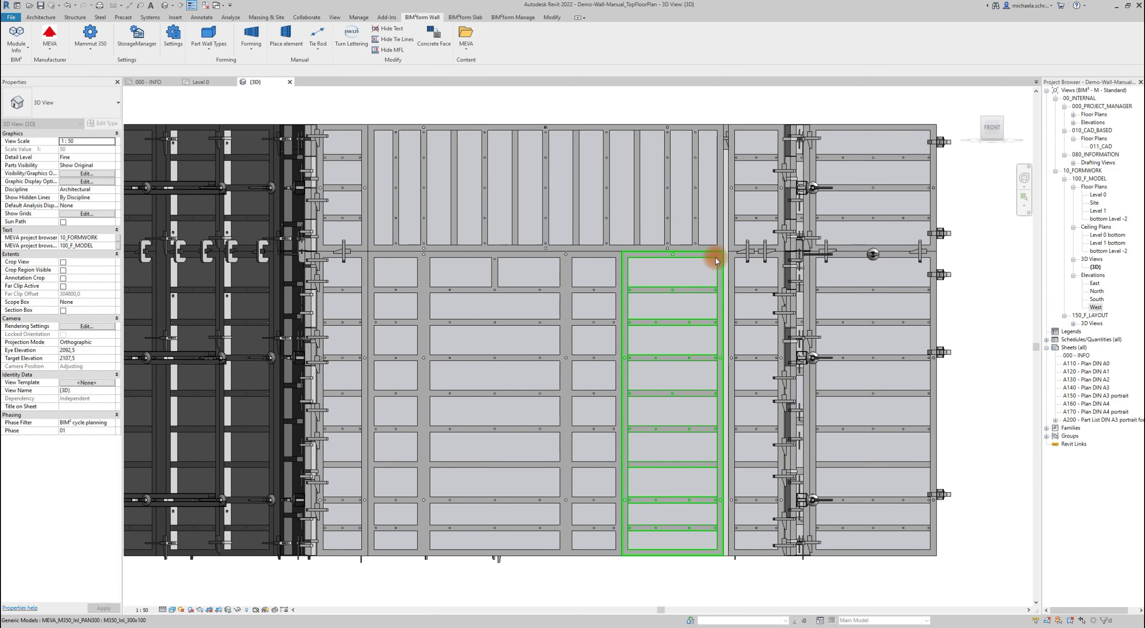
Insert a timber filler in the narrow gap between the new elements and the 55 cm wide panels
{"action": "left_click", "coordinate": [318, 46]}
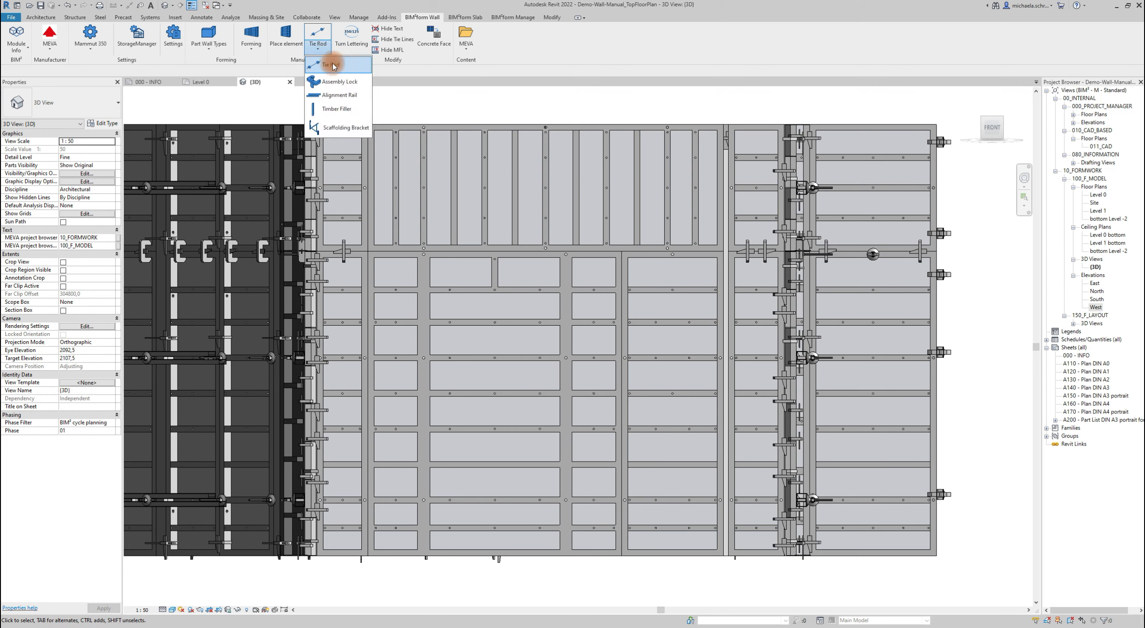
{"action": "left_click", "coordinate": [340, 110]}
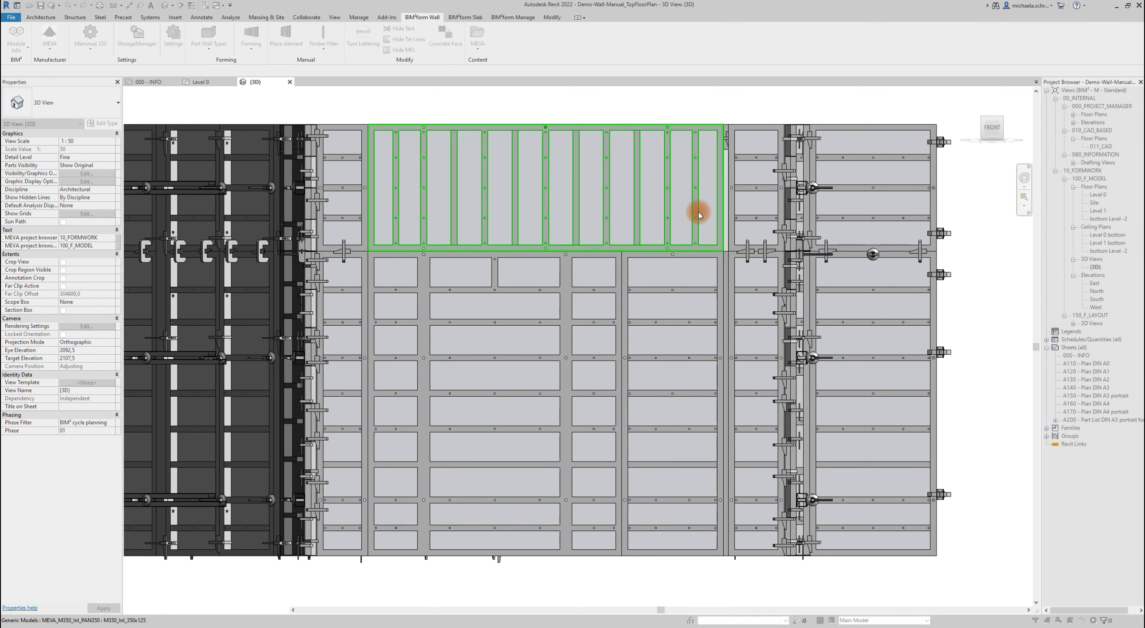
{"action": "left_click", "coordinate": [741, 207]}
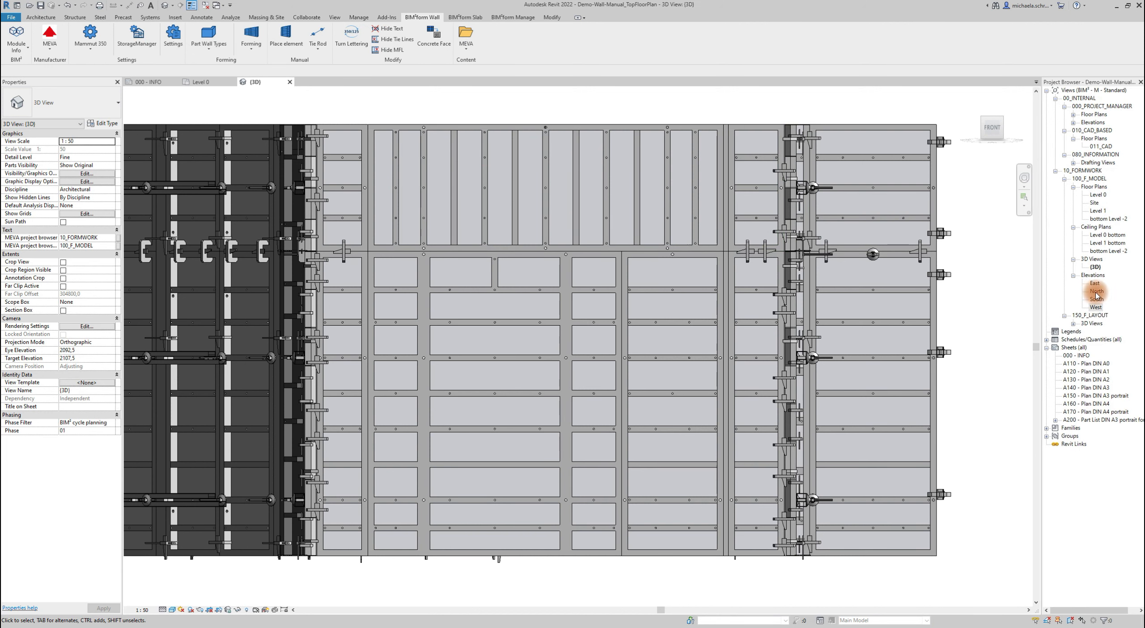
Create a vertical section through the M350-300/250 element in the South elevation and open the section view
{"action": "double_click", "coordinate": [1096, 297]}
{"action": "left_click", "coordinate": [336, 17]}
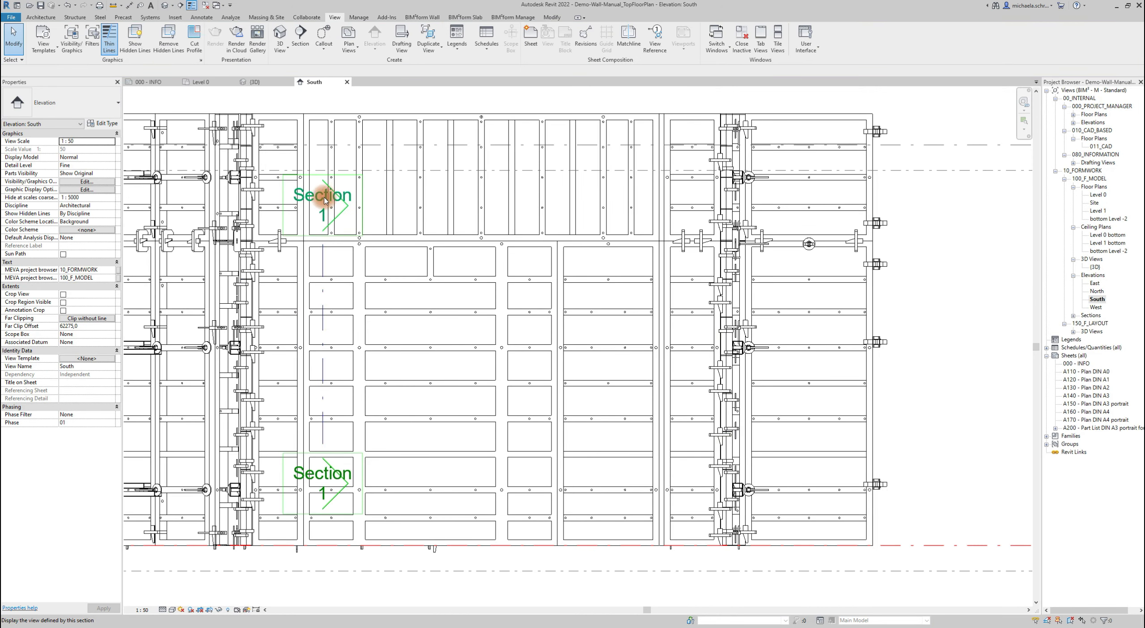
{"action": "double_click", "coordinate": [325, 200]}
Move the section line along the South elevation to the M350-300/100 element and shorten its view depth to about 670 mm
{"action": "left_click", "coordinate": [322, 81]}
{"action": "left_click", "coordinate": [323, 250]}
{"action": "key", "text": "Right"}
{"action": "key", "text": "Right"}
{"action": "key", "text": "Right"}
{"action": "key", "text": "Right"}
{"action": "key", "text": "Right"}
{"action": "key", "text": "Right"}
{"action": "key", "text": "Right"}
{"action": "key", "text": "Right"}
{"action": "key", "text": "Right"}
{"action": "key", "text": "Right"}
{"action": "left_click_drag", "start_coordinate": [415, 137], "coordinate": [575, 148]}
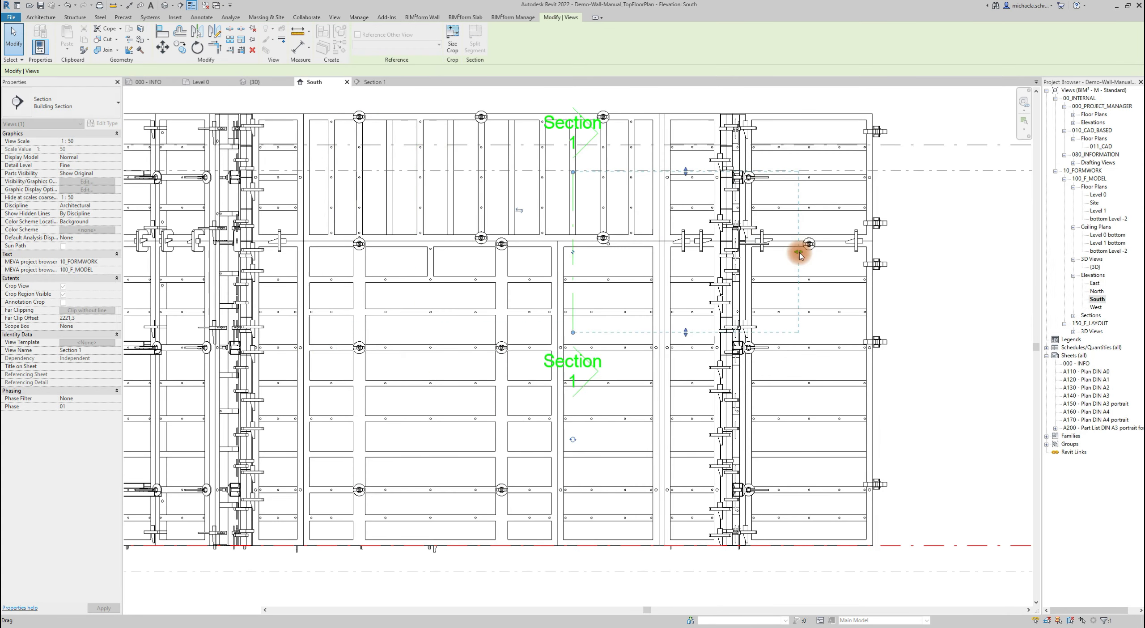
{"action": "left_click_drag", "start_coordinate": [799, 252], "coordinate": [642, 263]}
Insert tie rods through the M350-300/100 element in the section view
{"action": "left_click", "coordinate": [375, 82]}
{"action": "left_click", "coordinate": [424, 19]}
{"action": "left_click", "coordinate": [318, 40]}
{"action": "left_click", "coordinate": [334, 86]}
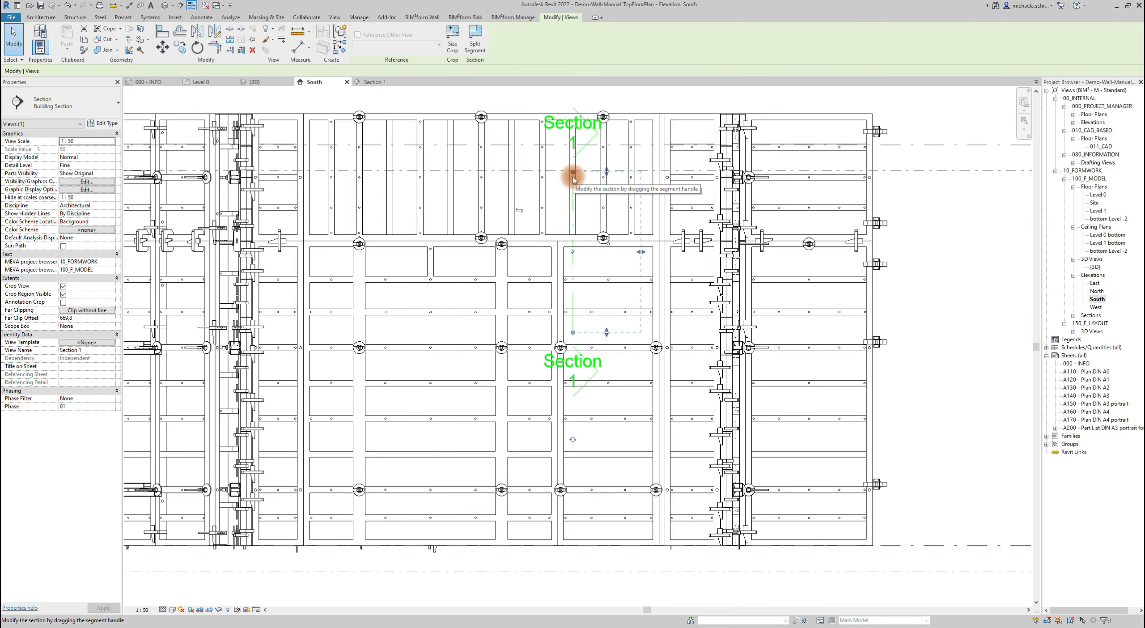
Shorten the section's view depth to about 380 mm and insert a tie rod through the 125/55 panels beside the timber filler
{"action": "left_click_drag", "start_coordinate": [732, 253], "coordinate": [703, 249]}
{"action": "left_click", "coordinate": [375, 82]}
{"action": "left_click", "coordinate": [423, 18]}
{"action": "left_click", "coordinate": [316, 35]}
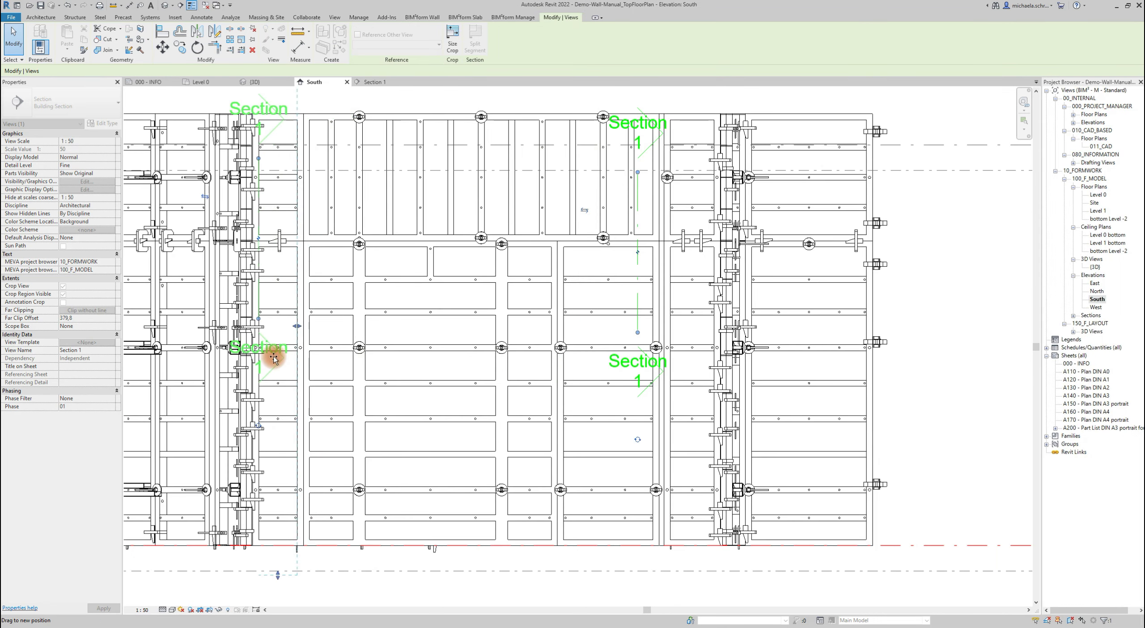
Move the section line to the 50 cm wide panels in the South elevation and open the section view
{"action": "left_click", "coordinate": [271, 358]}
{"action": "left_click", "coordinate": [384, 84]}
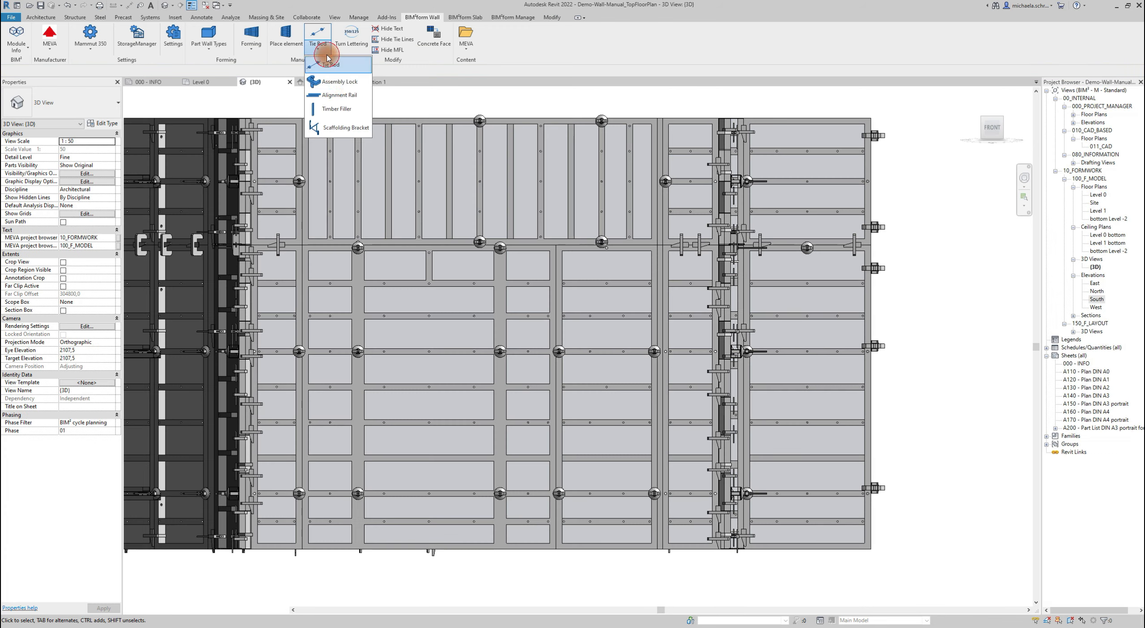
{"action": "left_click", "coordinate": [340, 89]}
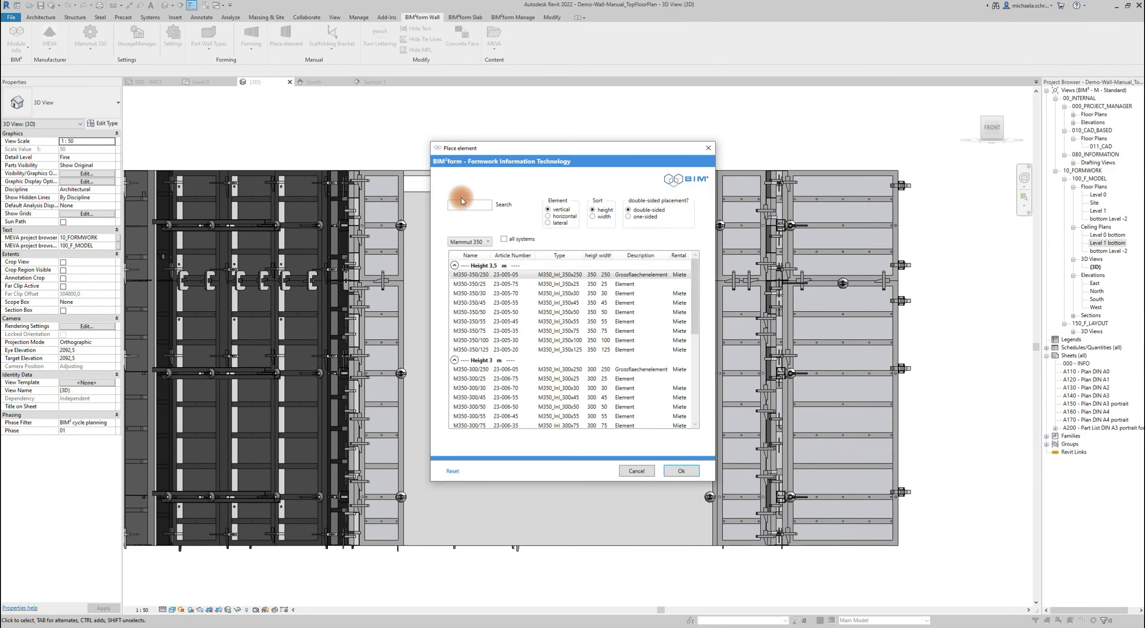
Place a double-sided M350-300/250 element beside the 300/50 panel on the empty wall area in the 3D view
{"action": "left_click", "coordinate": [462, 204]}
{"action": "type", "text": "300"}
{"action": "left_click", "coordinate": [524, 274]}
{"action": "left_click", "coordinate": [681, 471]}
{"action": "left_click", "coordinate": [398, 531]}
Place a double-sided M350-300/100 element next to the M350-300/250 element
{"action": "left_click", "coordinate": [288, 48]}
{"action": "left_click", "coordinate": [462, 204]}
{"action": "type", "text": "300"}
{"action": "left_click", "coordinate": [572, 295]}
{"action": "left_click", "coordinate": [682, 471]}
{"action": "left_click", "coordinate": [621, 522]}
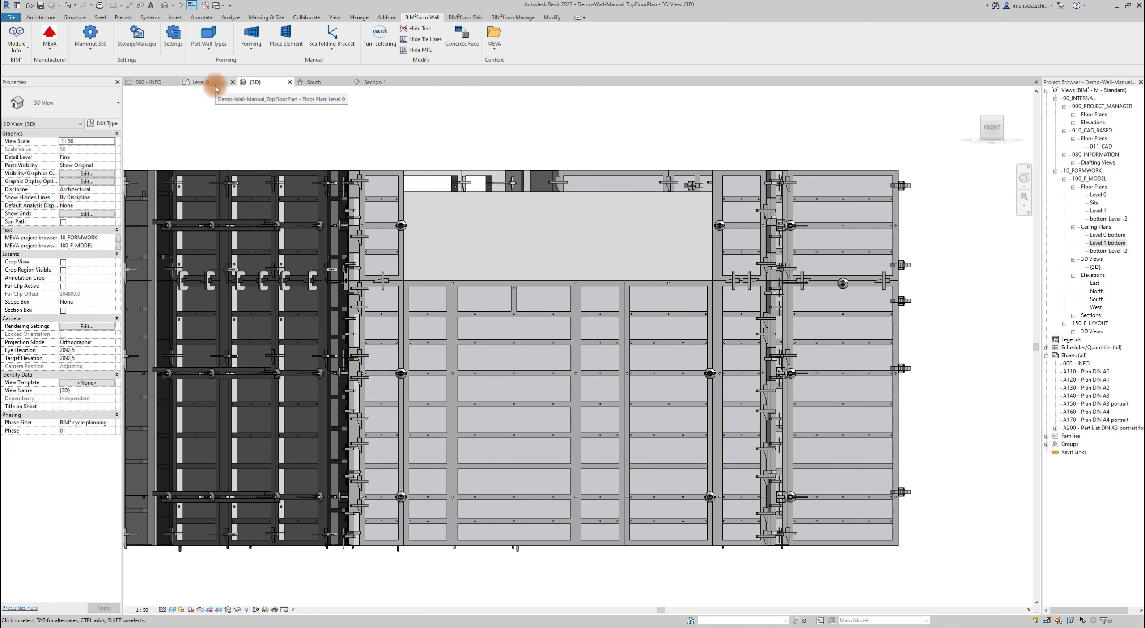
Insert tie rods through the 300/250 and 300/100 elements in the Level 0 plan
{"action": "left_click", "coordinate": [215, 86]}
{"action": "left_click", "coordinate": [335, 51]}
{"action": "left_click", "coordinate": [351, 68]}
{"action": "left_click", "coordinate": [596, 391]}
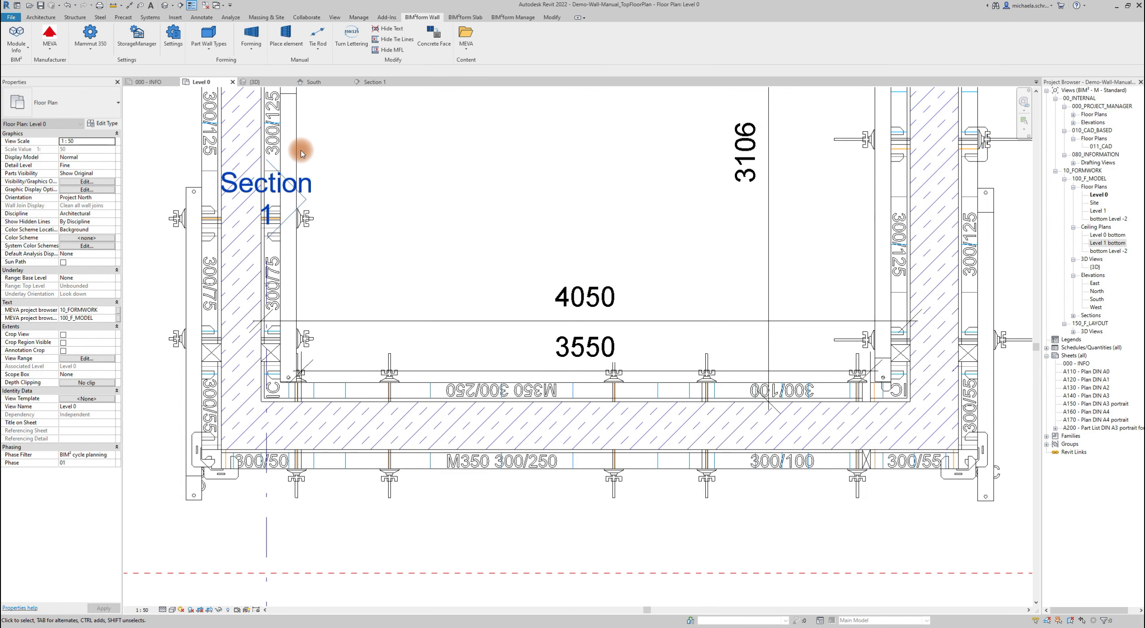
Place double-sided M350-125/125 elements on top of the M350-300/250 element in the 3D view
{"action": "left_click", "coordinate": [255, 82]}
{"action": "left_click", "coordinate": [286, 38]}
{"action": "left_click", "coordinate": [465, 205]}
{"action": "type", "text": "125"}
{"action": "left_click", "coordinate": [548, 222]}
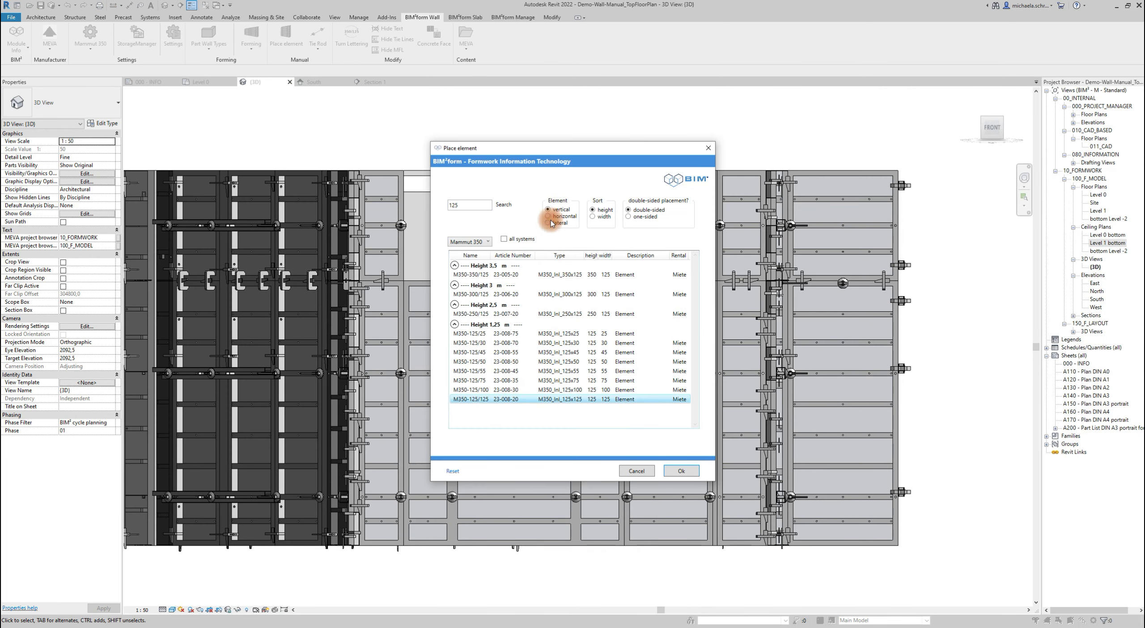
{"action": "left_click", "coordinate": [532, 401]}
{"action": "left_click", "coordinate": [681, 471]}
{"action": "left_click", "coordinate": [532, 263]}
Place a double-sided M350-125/100 element on top of the M350-300/100 element
{"action": "left_click", "coordinate": [286, 38]}
{"action": "left_click", "coordinate": [477, 205]}
{"action": "type", "text": "125"}
{"action": "left_click", "coordinate": [547, 222]}
{"action": "left_click", "coordinate": [561, 390]}
{"action": "left_click", "coordinate": [682, 471]}
{"action": "left_click", "coordinate": [610, 265]}
{"action": "key", "text": "Escape"}
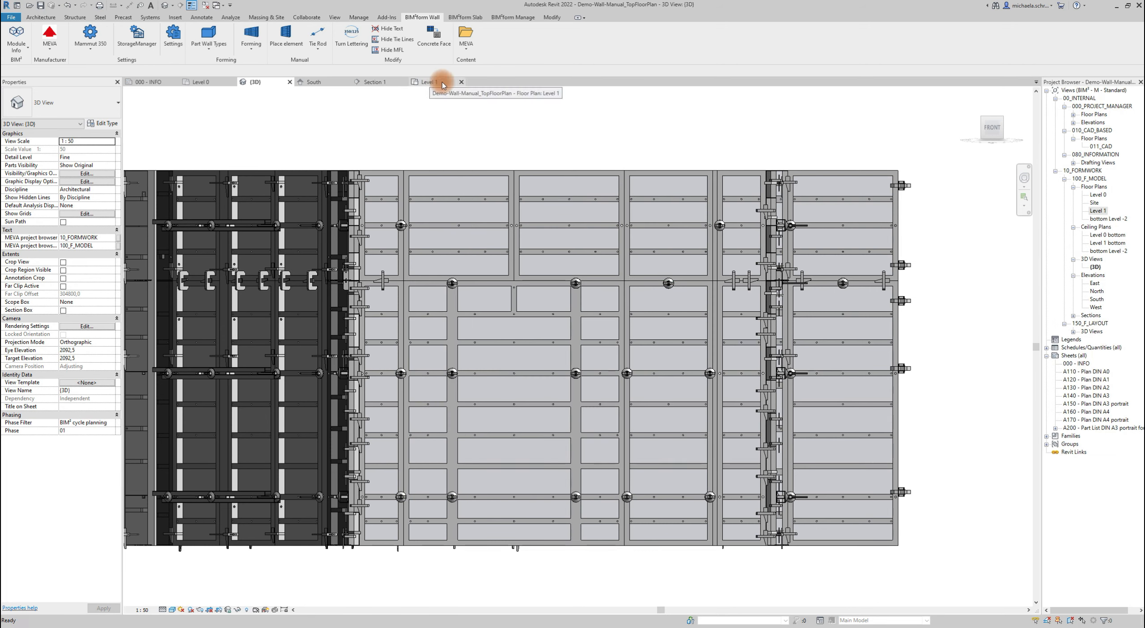
Insert tie rods through the stacked 125 cm high elements in the Level 1 plan
{"action": "left_click", "coordinate": [441, 82]}
{"action": "left_click", "coordinate": [318, 37]}
{"action": "left_click", "coordinate": [396, 461]}
{"action": "left_click", "coordinate": [432, 387]}
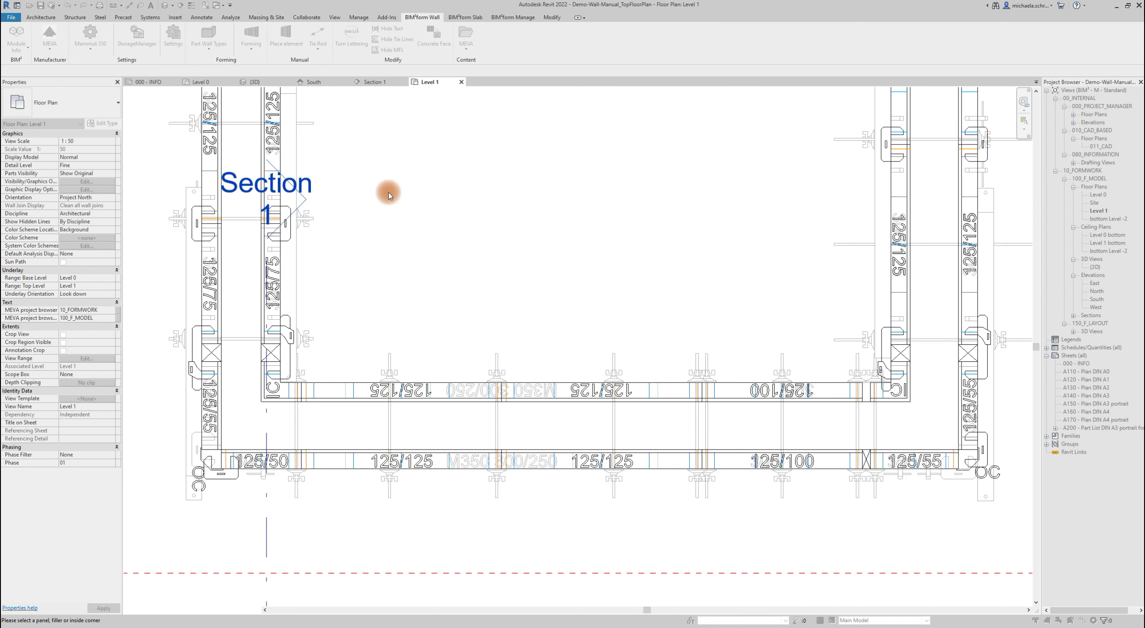
{"action": "key", "text": "Escape"}
Add assembly locks in the 3D view along the vertical and horizontal joints of the newly placed lower and upper elements
{"action": "left_click", "coordinate": [263, 83]}
{"action": "left_click", "coordinate": [318, 49]}
{"action": "left_click", "coordinate": [347, 129]}
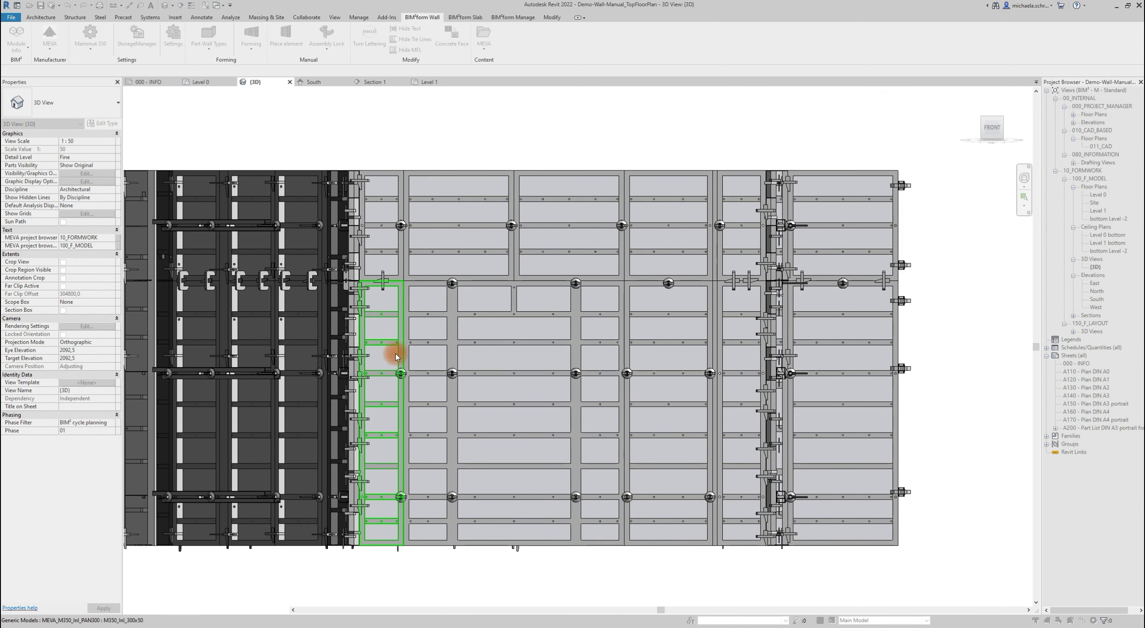
{"action": "left_click", "coordinate": [506, 251]}
{"action": "left_click", "coordinate": [617, 253]}
{"action": "left_click", "coordinate": [583, 274]}
{"action": "left_click", "coordinate": [444, 273]}
{"action": "left_click", "coordinate": [620, 400]}
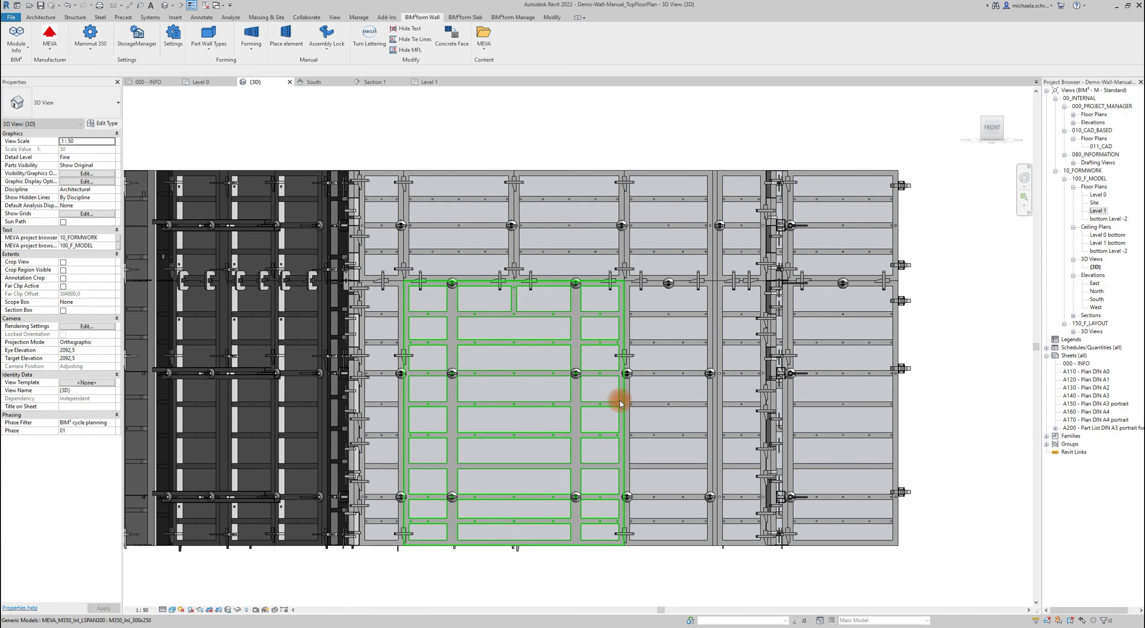
Insert a timber filler in the gap between the 100 cm and 55 cm wide elements
{"action": "left_click", "coordinate": [307, 45]}
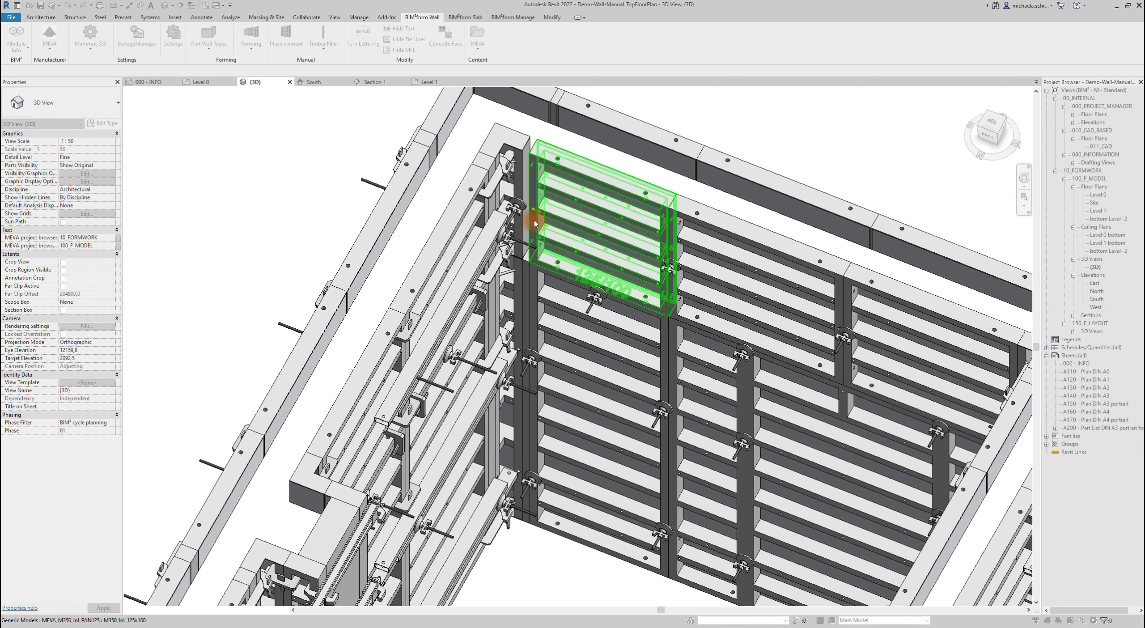
{"action": "left_click", "coordinate": [518, 227]}
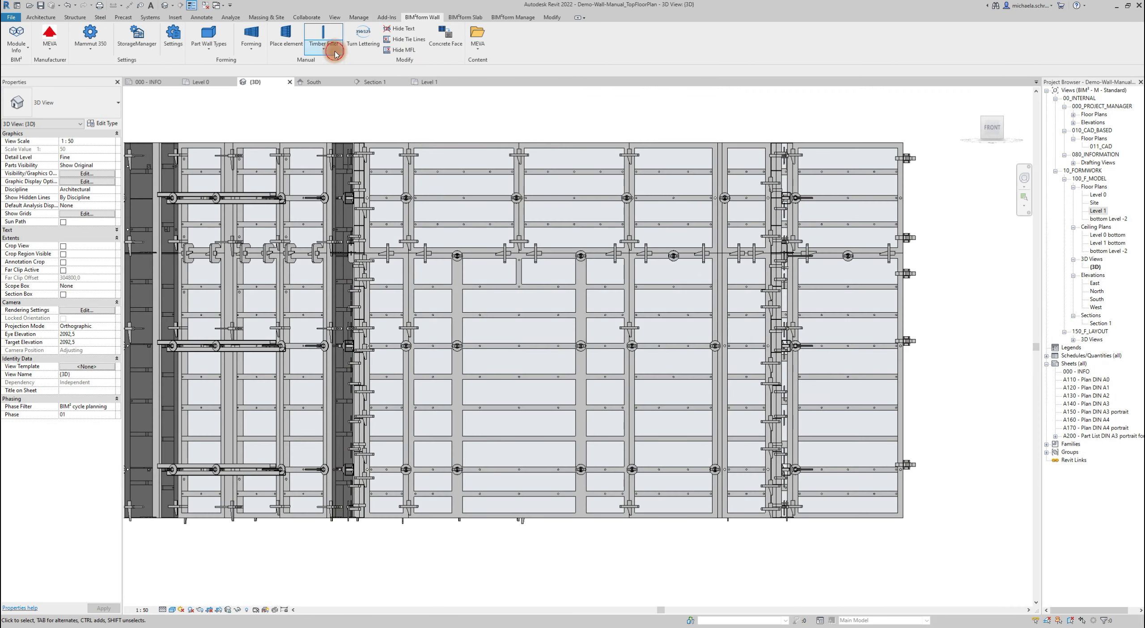
Add alignment rails across the timber filler to the 125/55 panel and the 300/55 panel
{"action": "left_click", "coordinate": [335, 52]}
{"action": "left_click", "coordinate": [369, 98]}
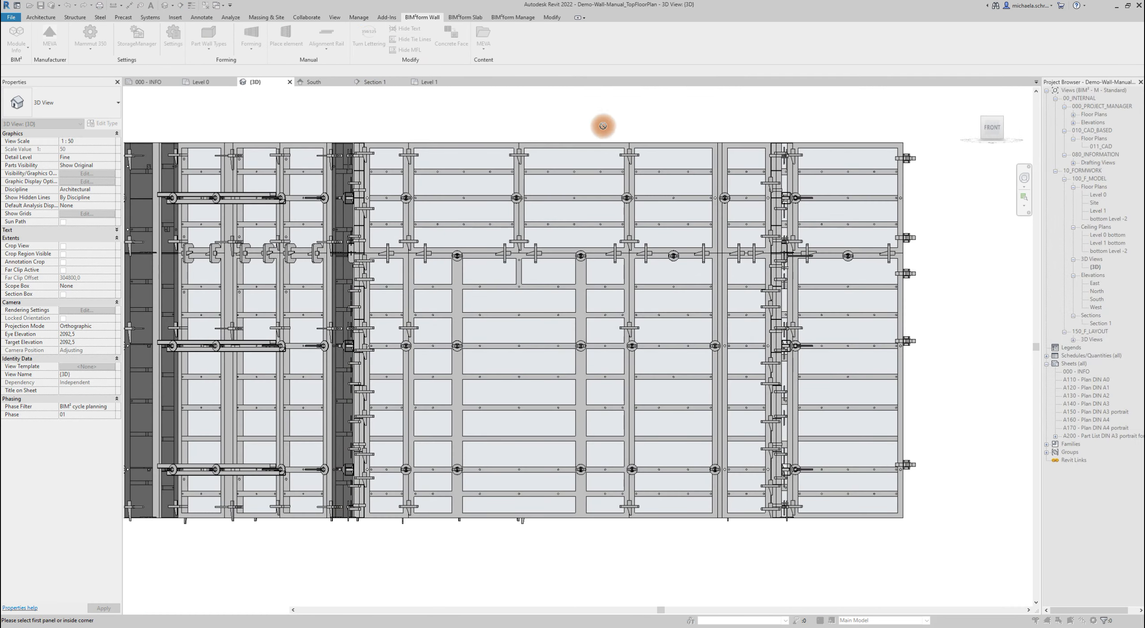
{"action": "left_click", "coordinate": [728, 164]}
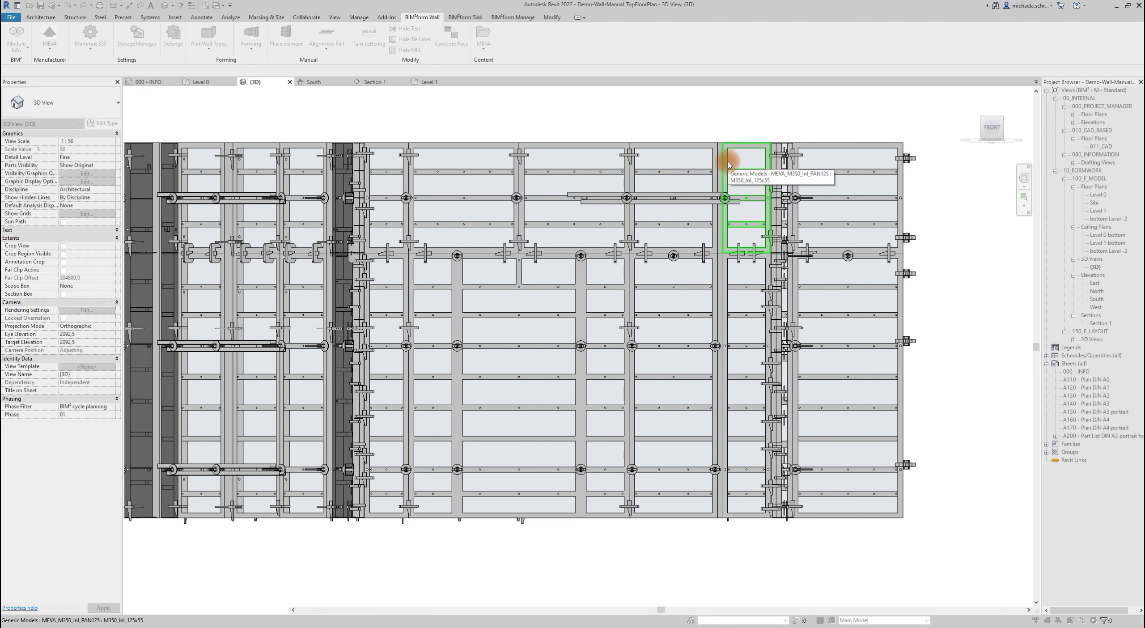
{"action": "left_click", "coordinate": [731, 301]}
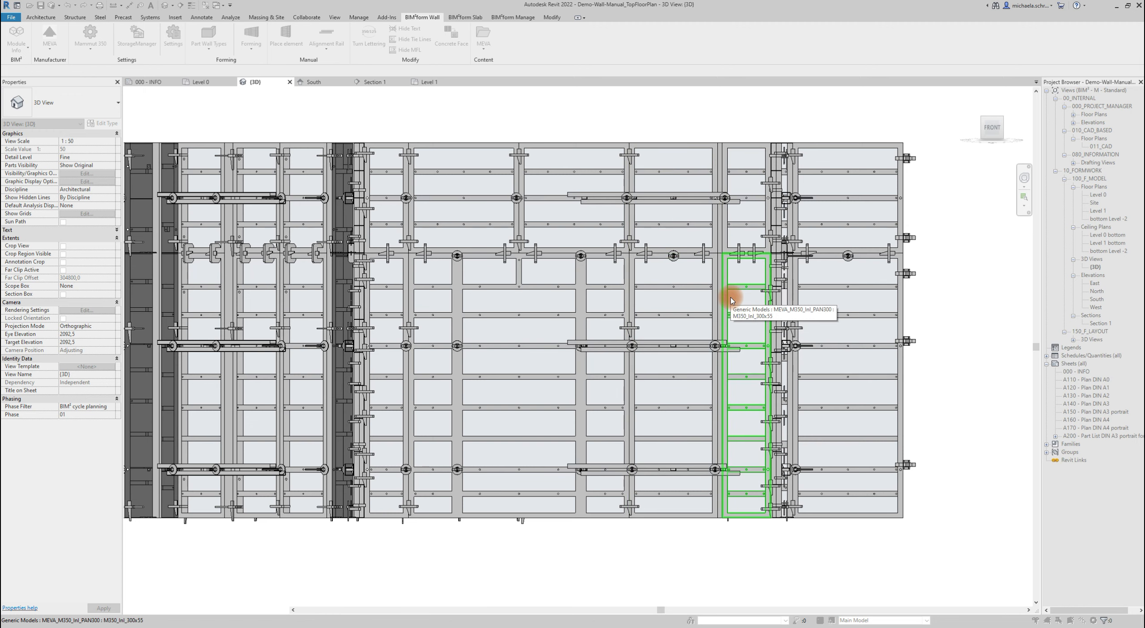
{"action": "key", "text": "Escape"}
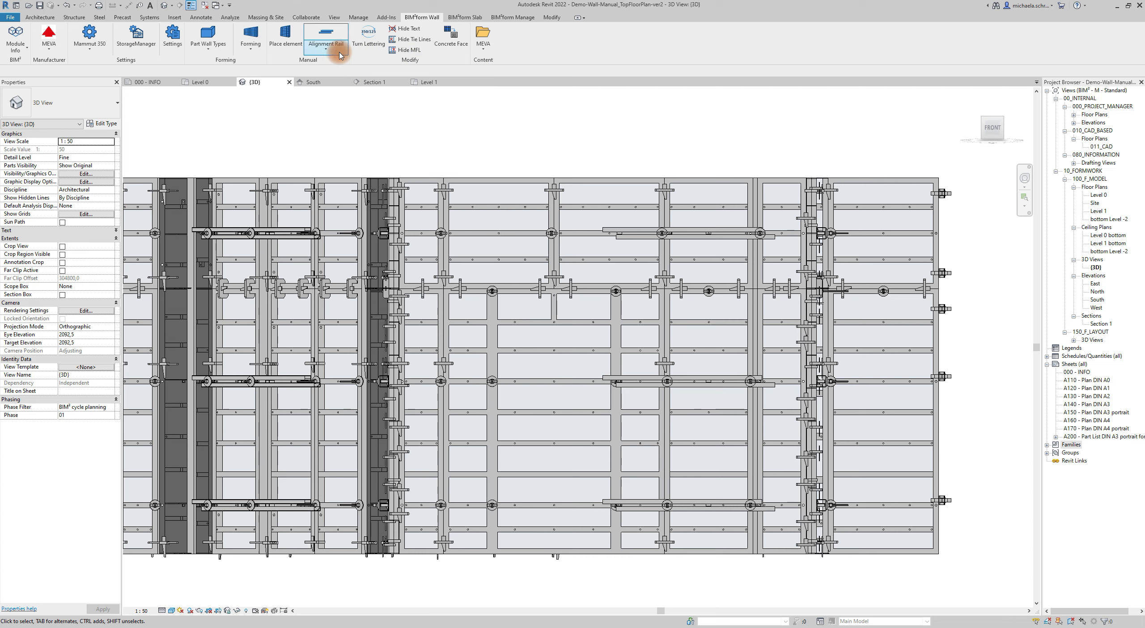
Place Acc_NFa_SB090_GRP100 scaffolding brackets on the upper 125x125 element and the 300x250 element below it
{"action": "left_click", "coordinate": [340, 55]}
{"action": "left_click", "coordinate": [349, 135]}
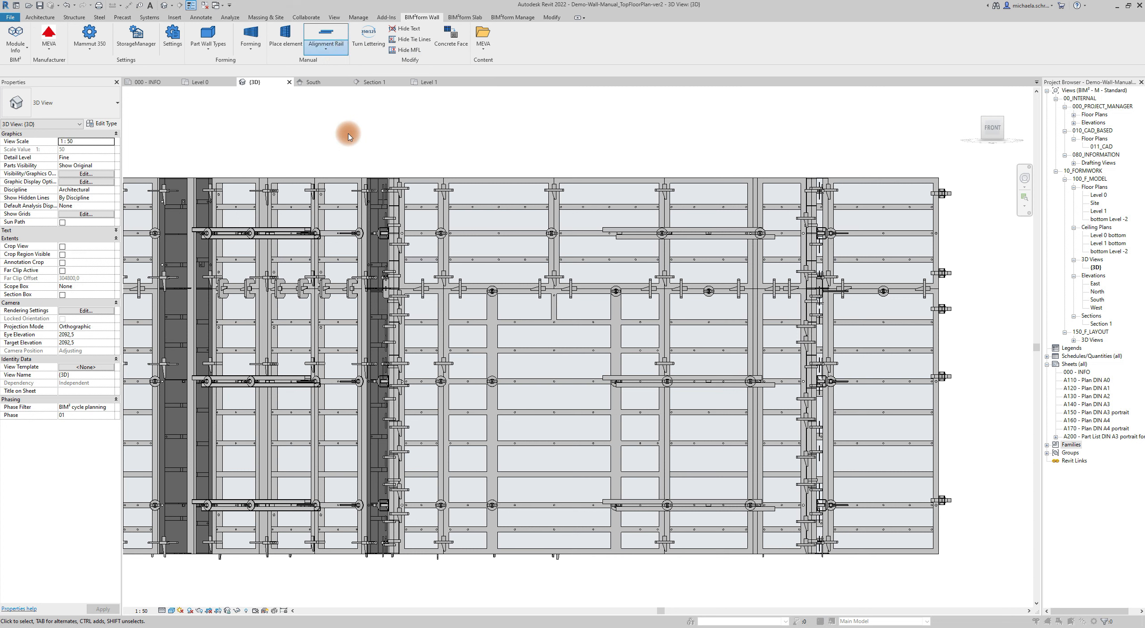
{"action": "left_click", "coordinate": [638, 325]}
{"action": "left_click", "coordinate": [640, 327]}
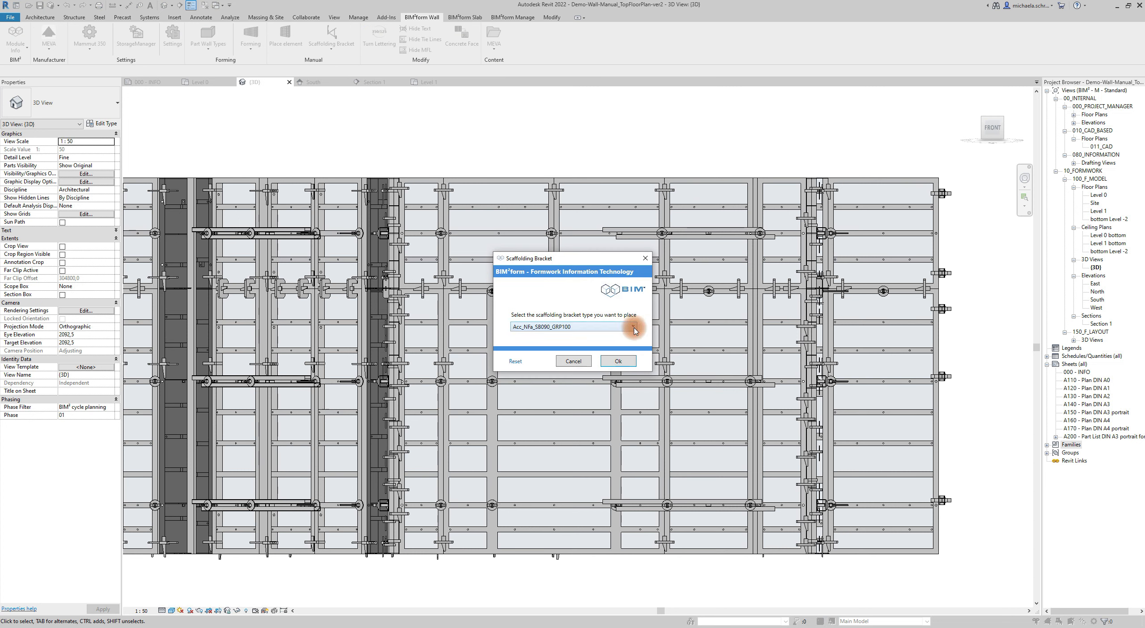
{"action": "left_click", "coordinate": [629, 363]}
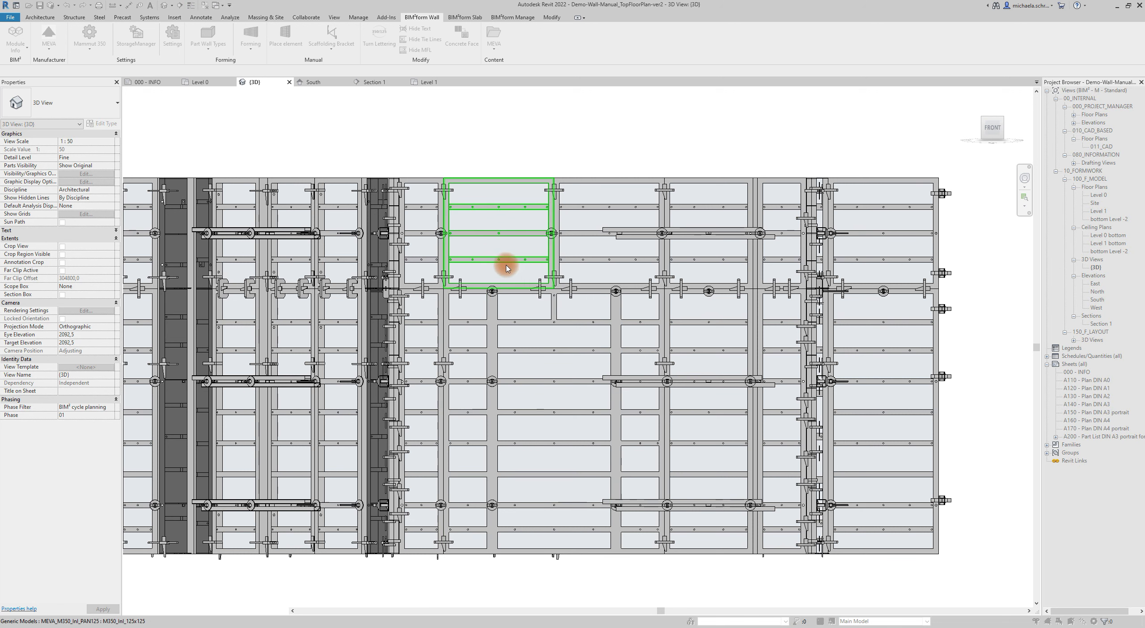
{"action": "left_click", "coordinate": [499, 258]}
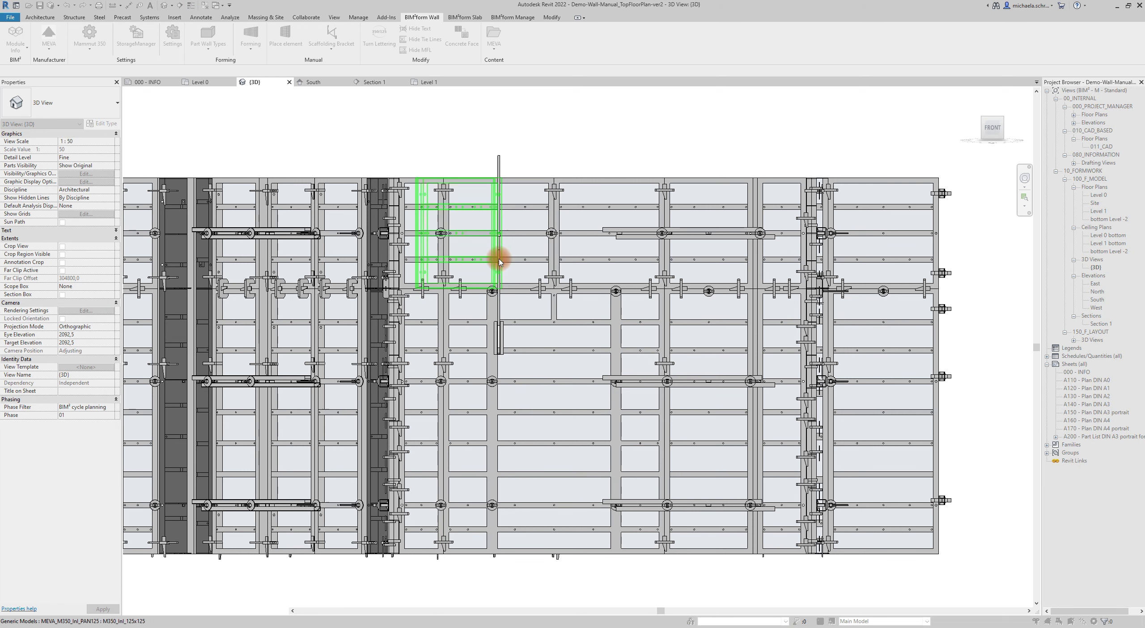
{"action": "left_click", "coordinate": [554, 322]}
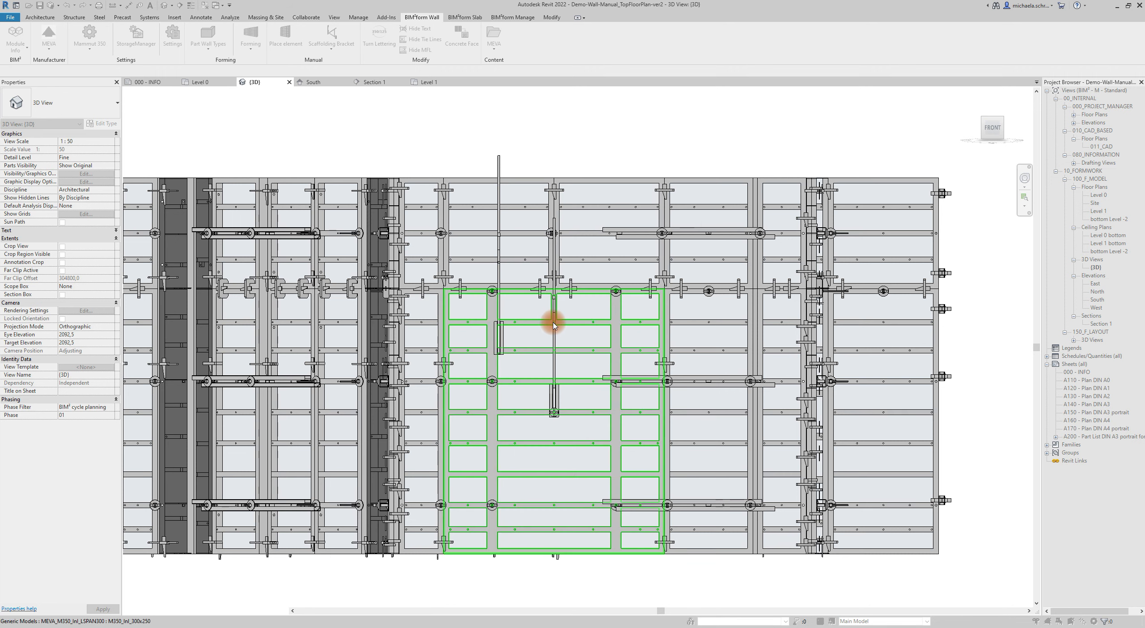
{"action": "key", "text": "Escape"}
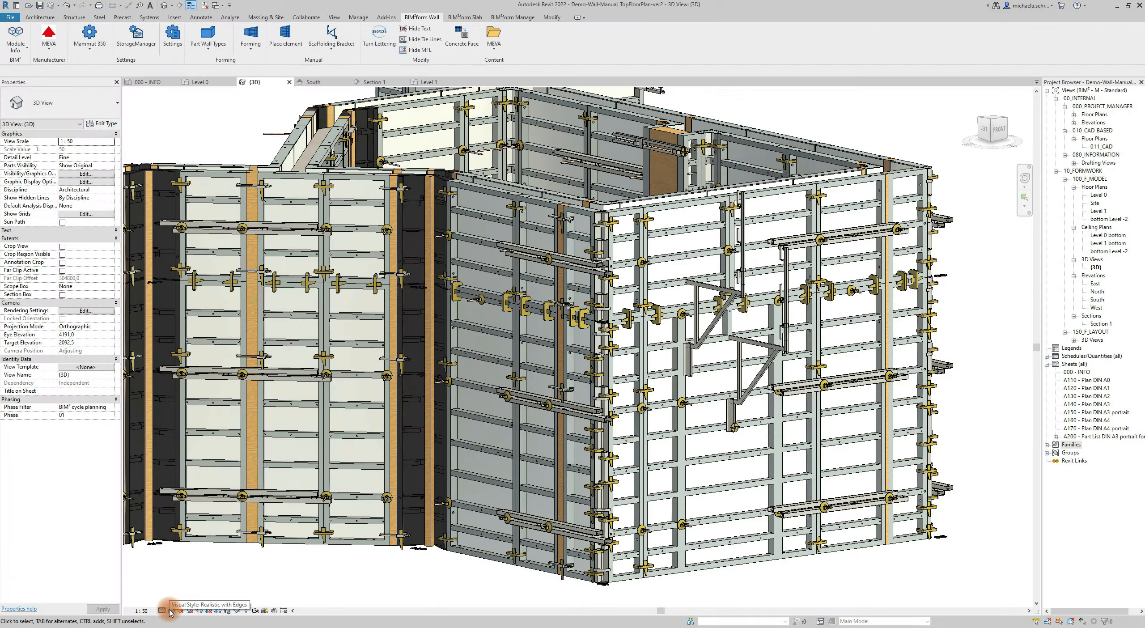